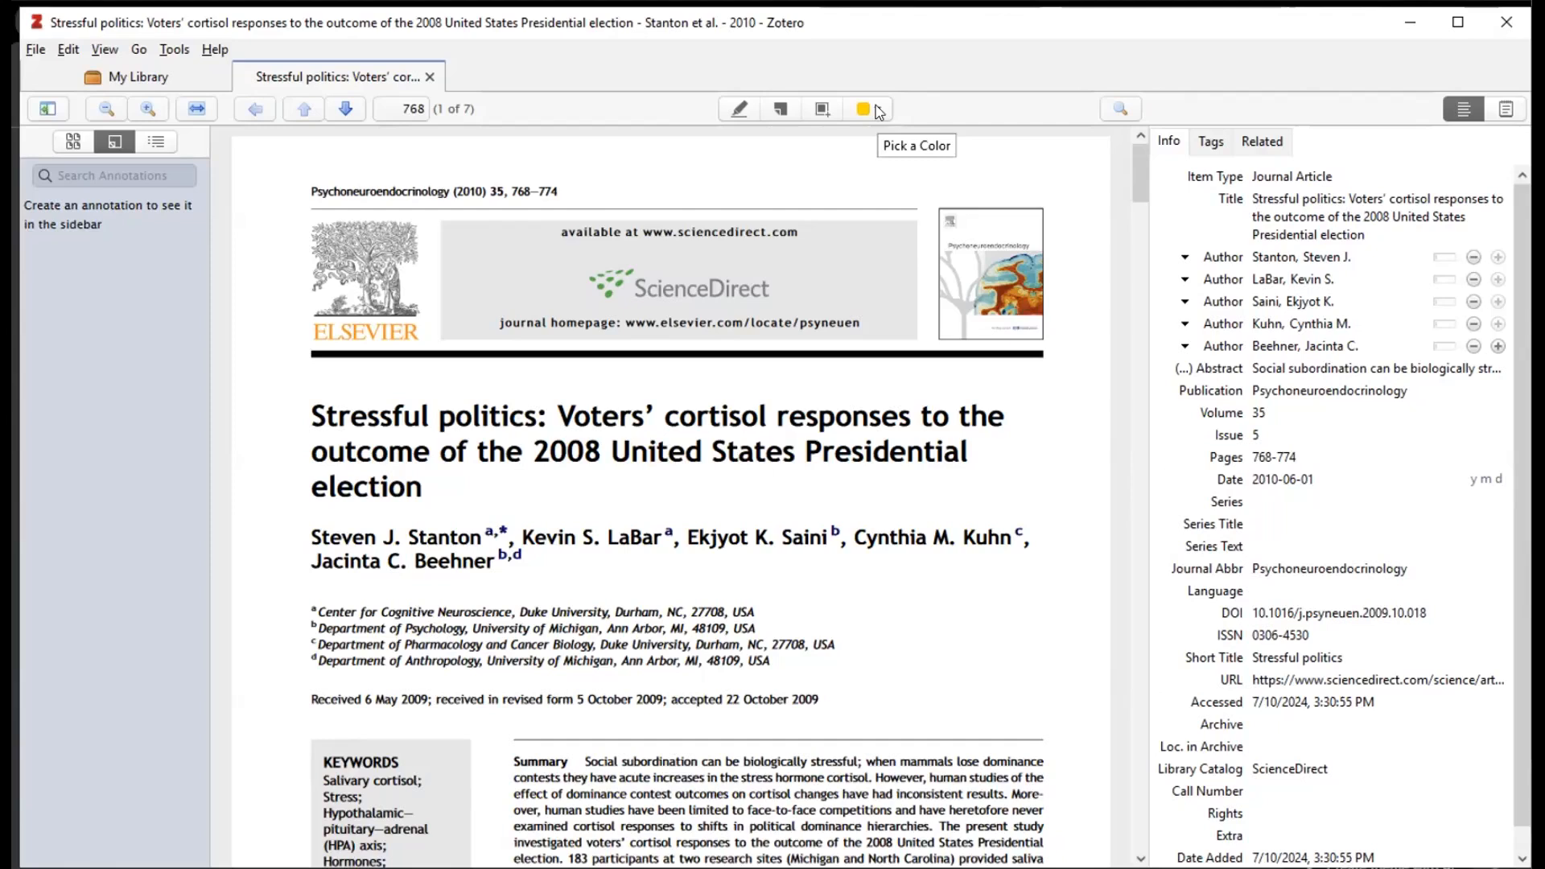
- Highlight in yellow the sentence on page 769 beginning "Unlike previously employed non-physical contests" and ending "cortisol responses in voters."
{"action": "left_click", "coordinate": [880, 112]}
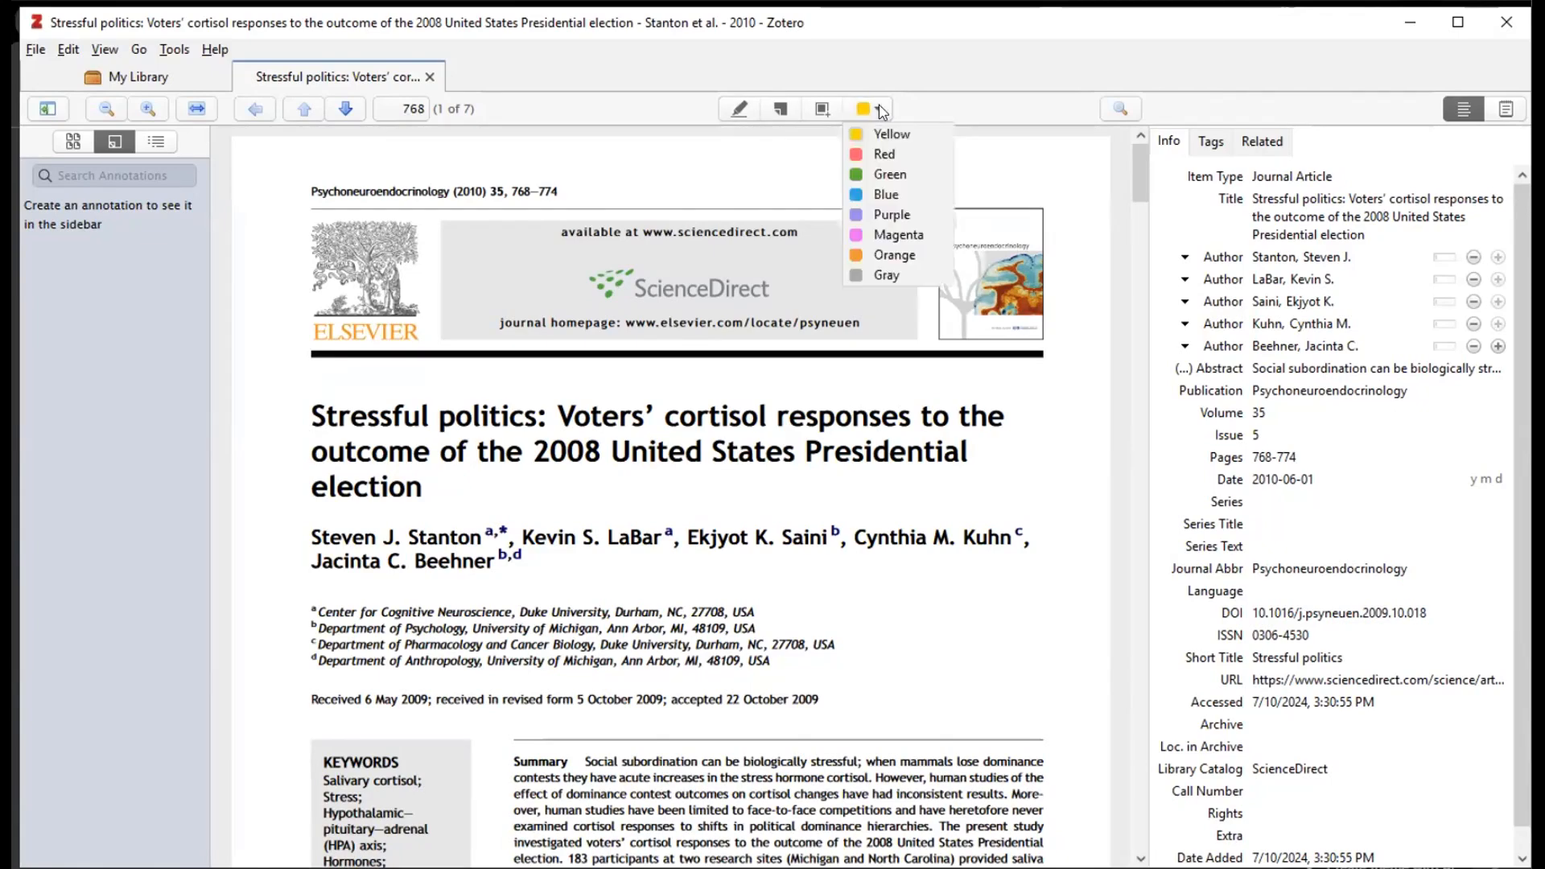
{"action": "left_click", "coordinate": [882, 134]}
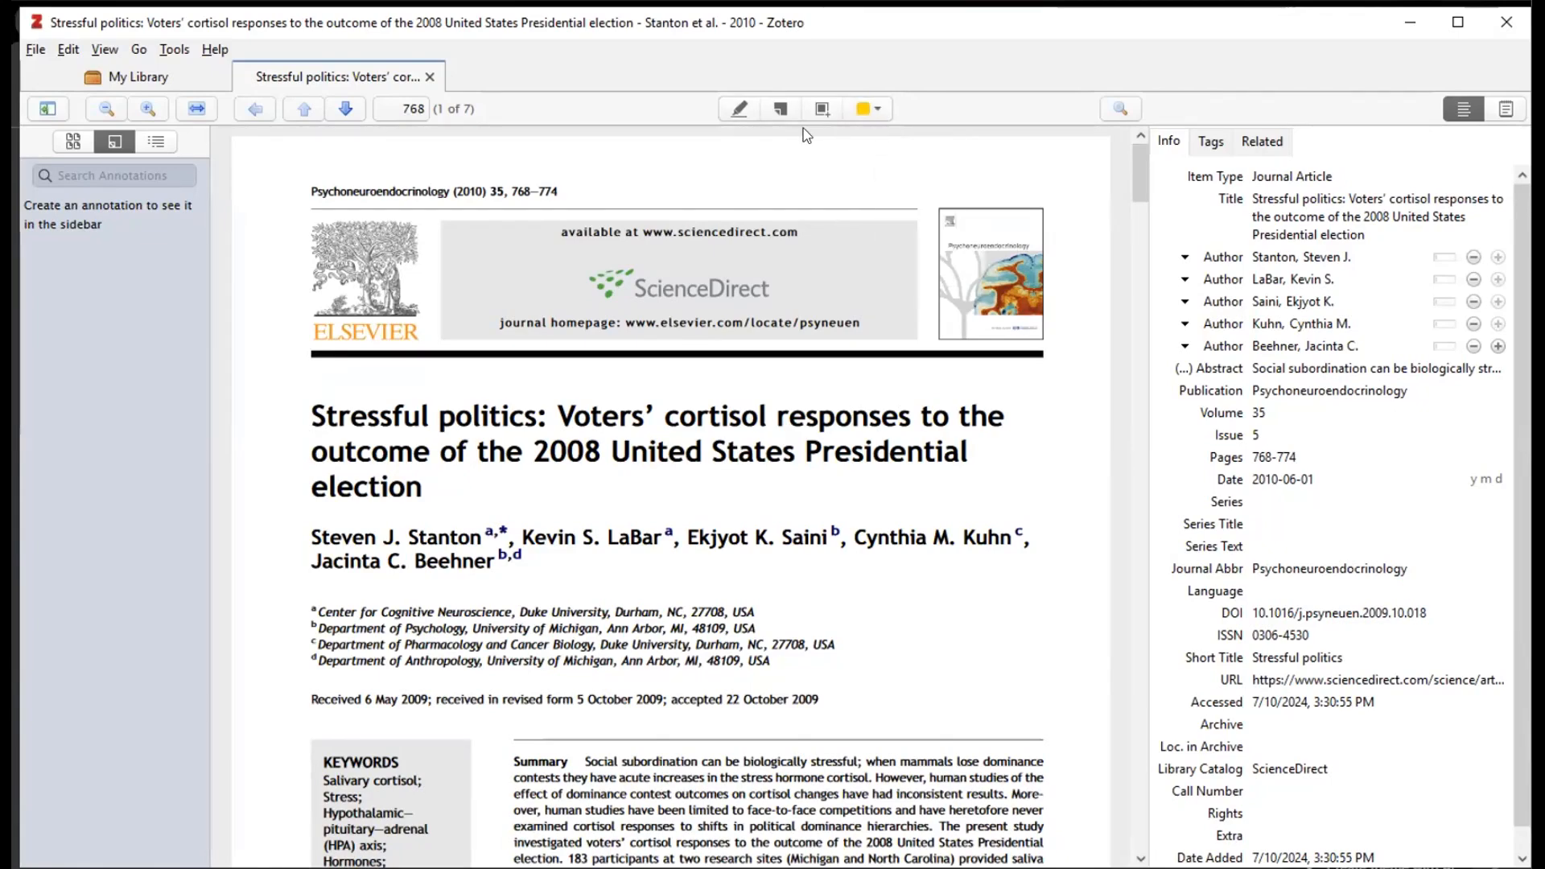
{"action": "left_click", "coordinate": [740, 109]}
{"action": "scroll", "coordinate": [895, 415], "scroll_direction": "down", "scroll_amount": 12}
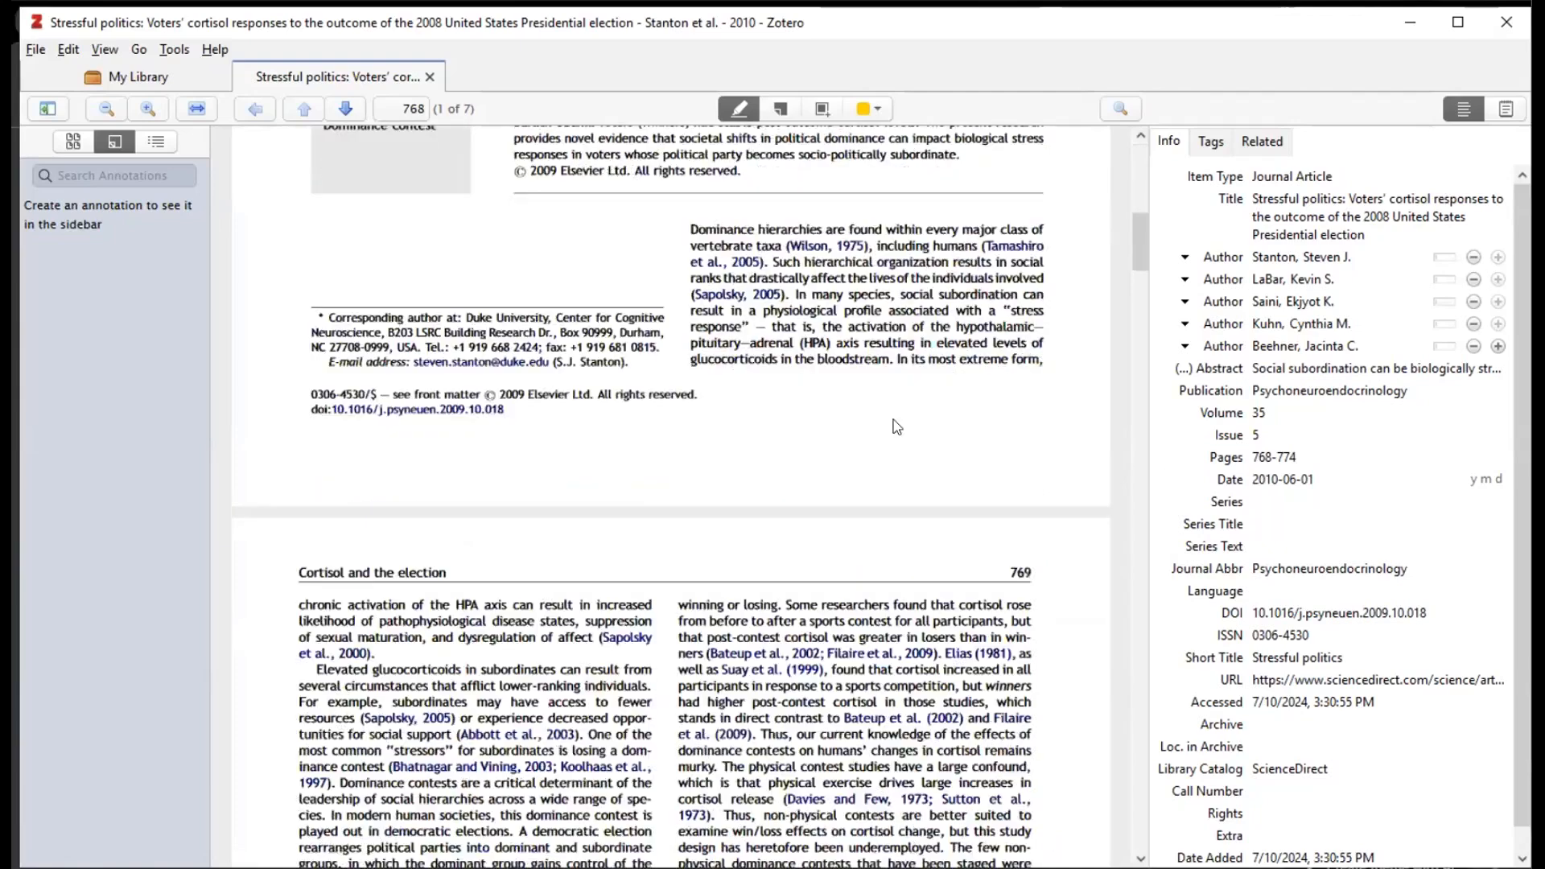
{"action": "scroll", "coordinate": [811, 433], "scroll_direction": "down", "scroll_amount": 3}
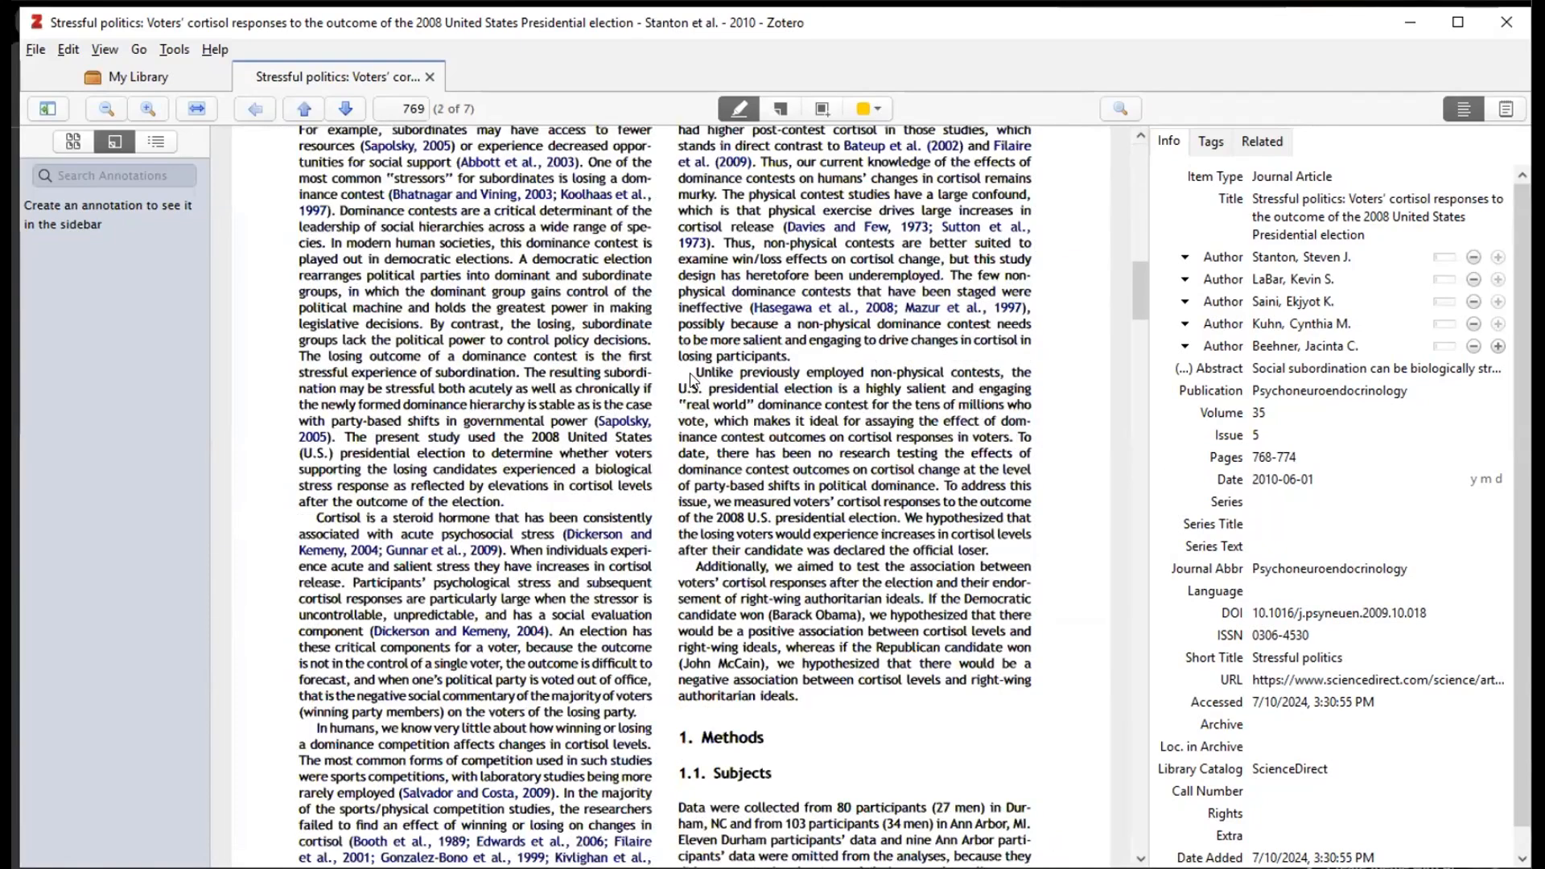
{"action": "mouse_move", "coordinate": [692, 373]}
{"action": "left_mouse_down"}
{"action": "mouse_move", "coordinate": [821, 378]}
{"action": "mouse_move", "coordinate": [1012, 439]}
{"action": "left_mouse_up"}
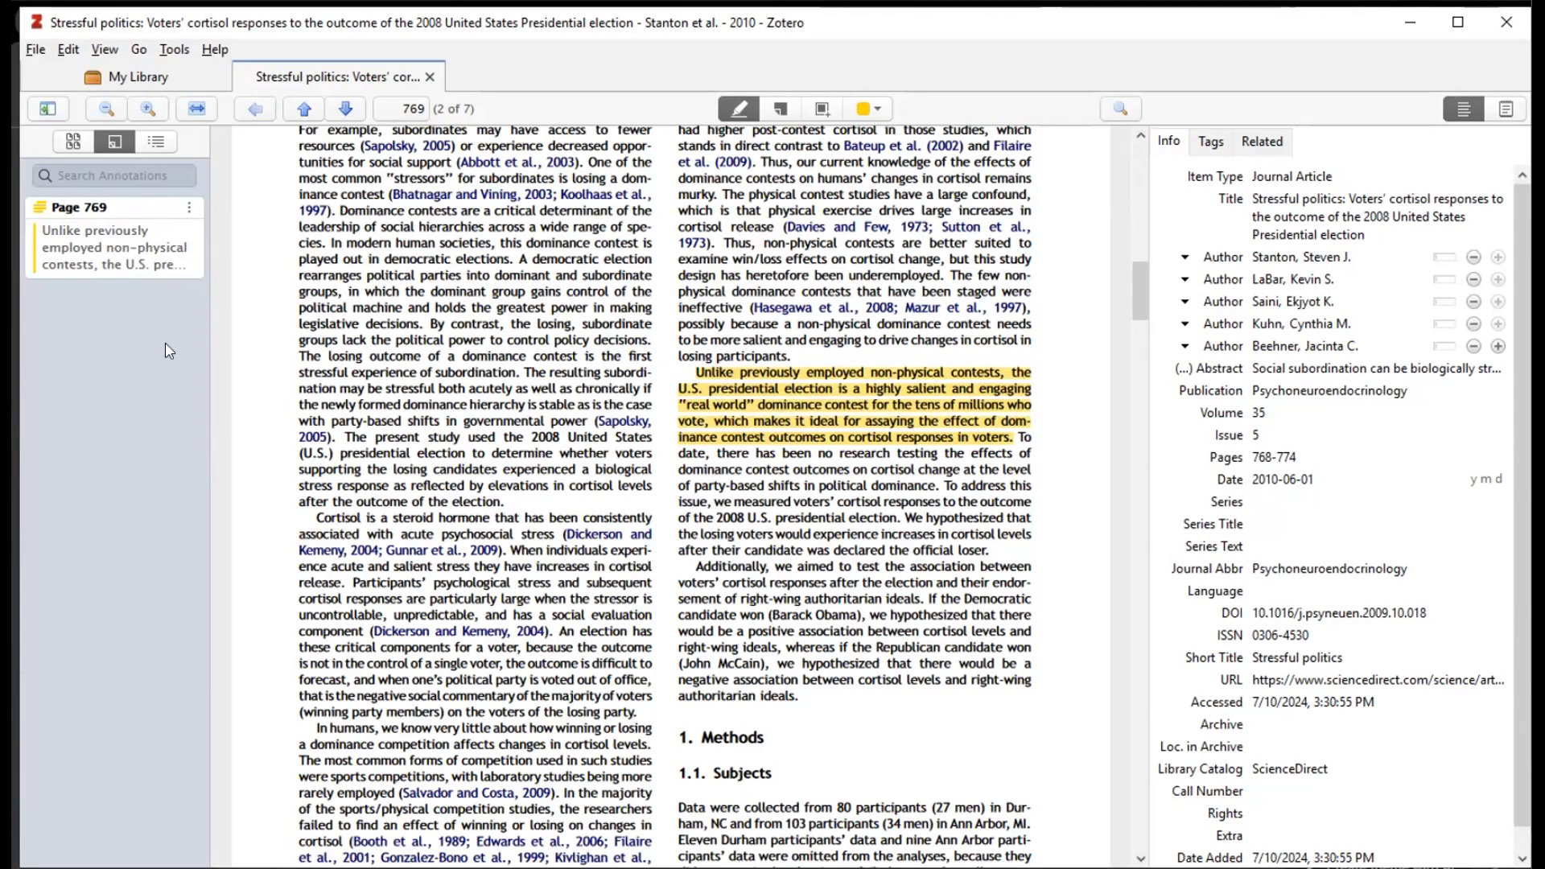
- Add the comment "This is about cortisol and stress." to the page 769 highlight
{"action": "left_click", "coordinate": [185, 268]}
{"action": "left_click", "coordinate": [83, 289]}
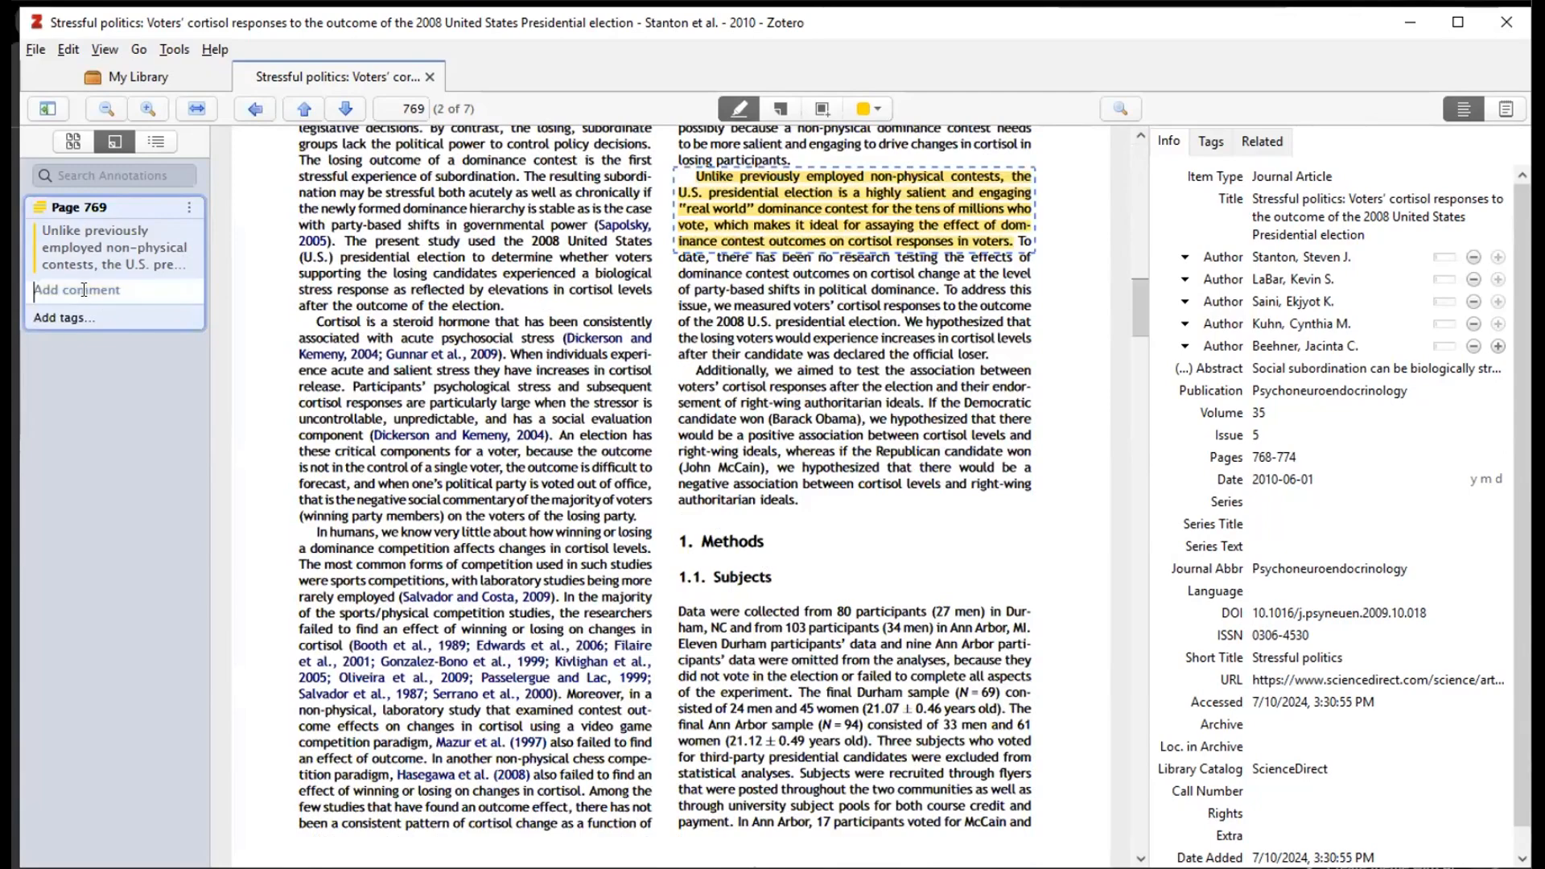
{"action": "type", "text": "This is about cortisol and stress."}
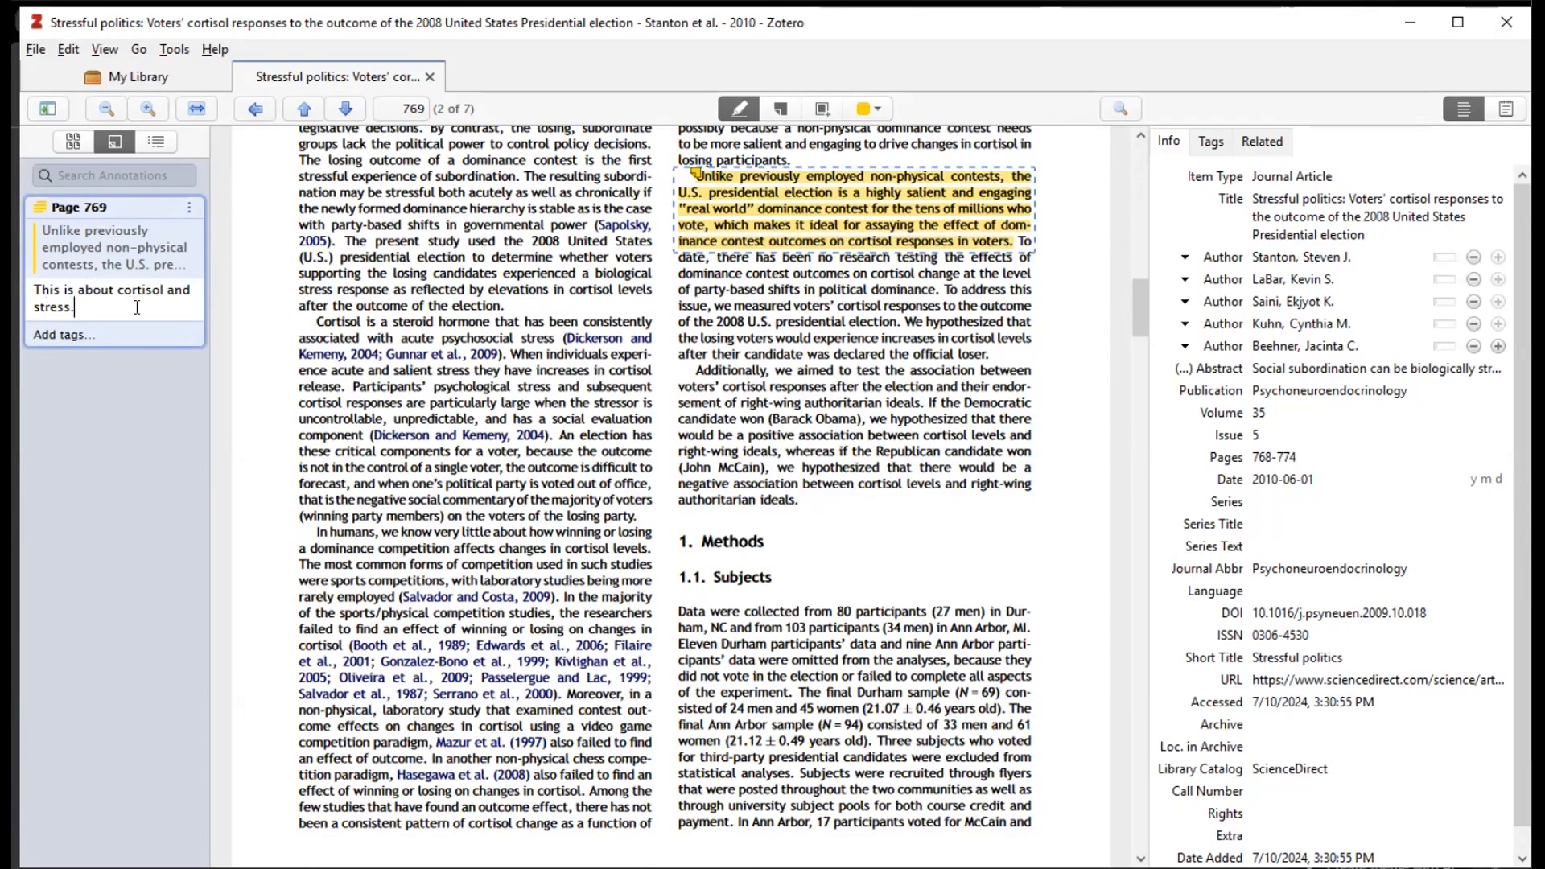
- Tag the page 769 highlight with "stress"
{"action": "left_click", "coordinate": [71, 341]}
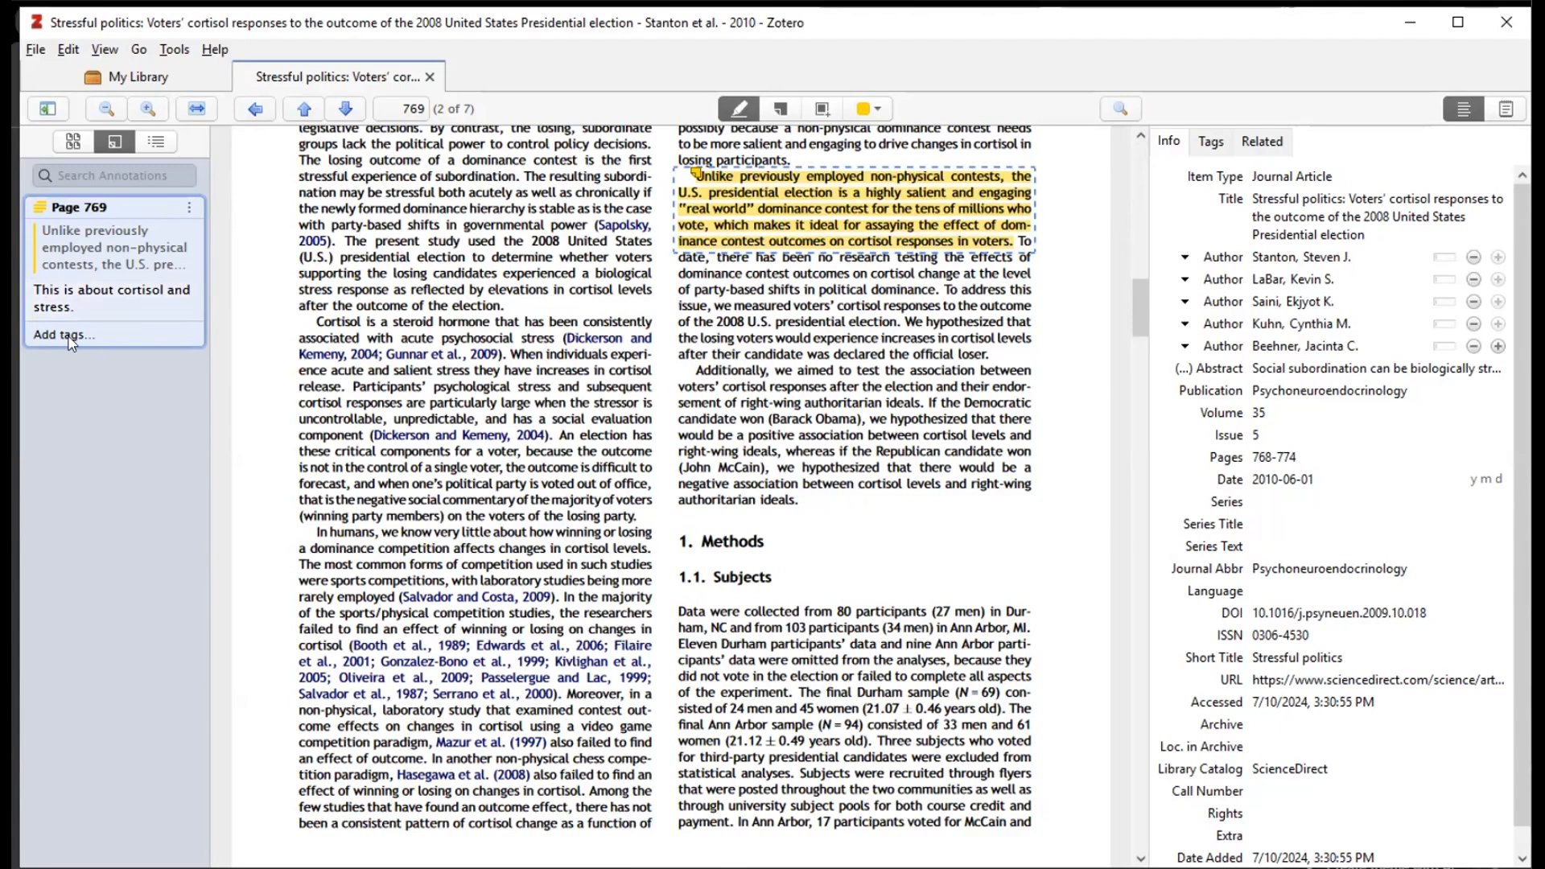
{"action": "left_click", "coordinate": [71, 341]}
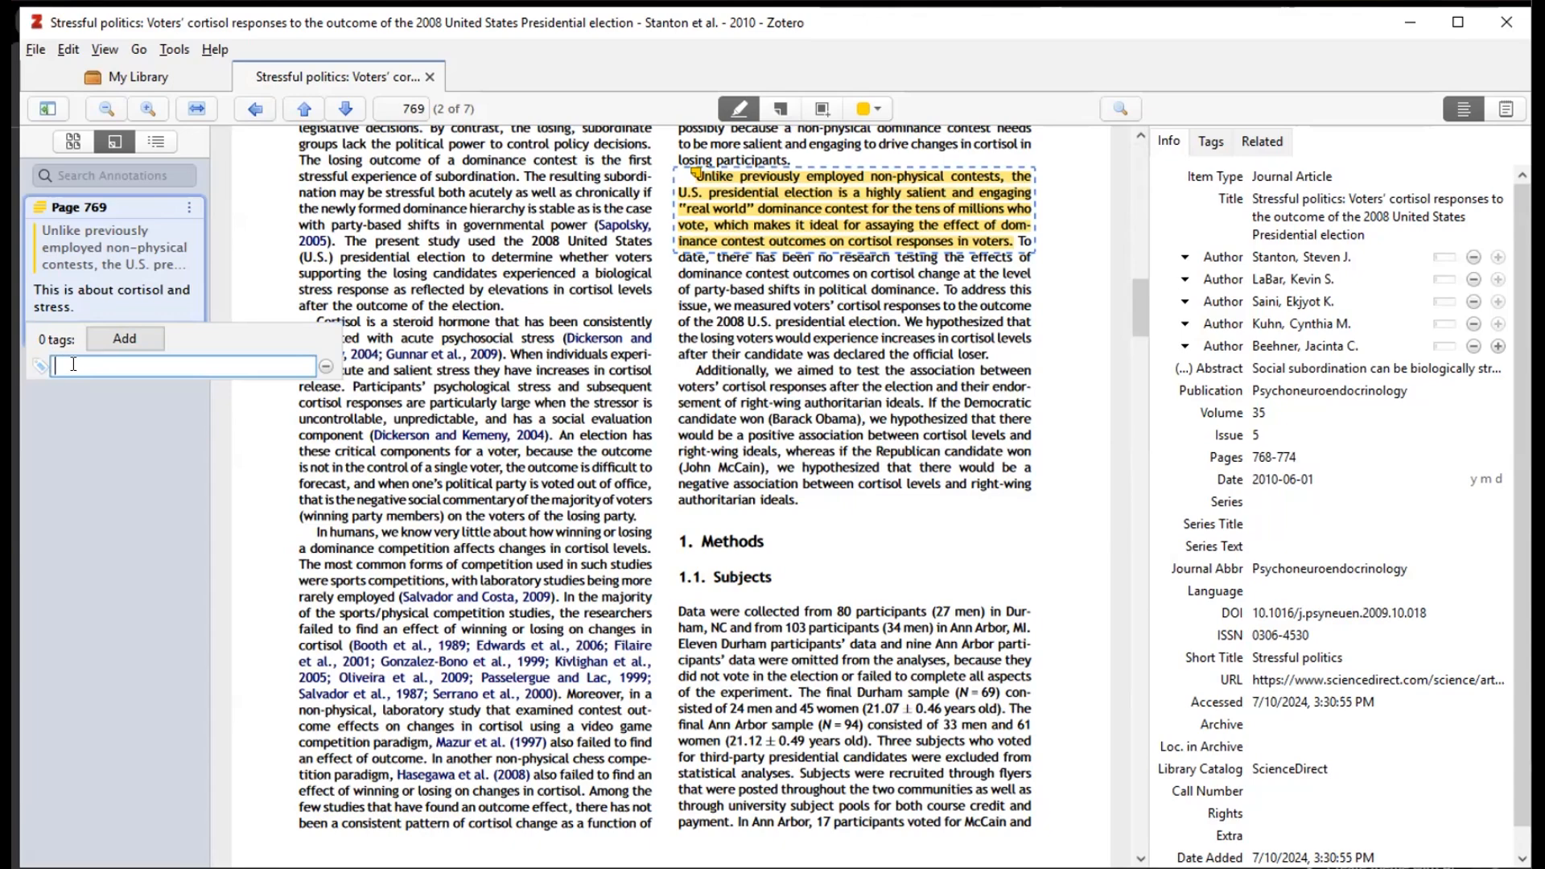
{"action": "type", "text": "stress"}
{"action": "key", "text": "Return"}
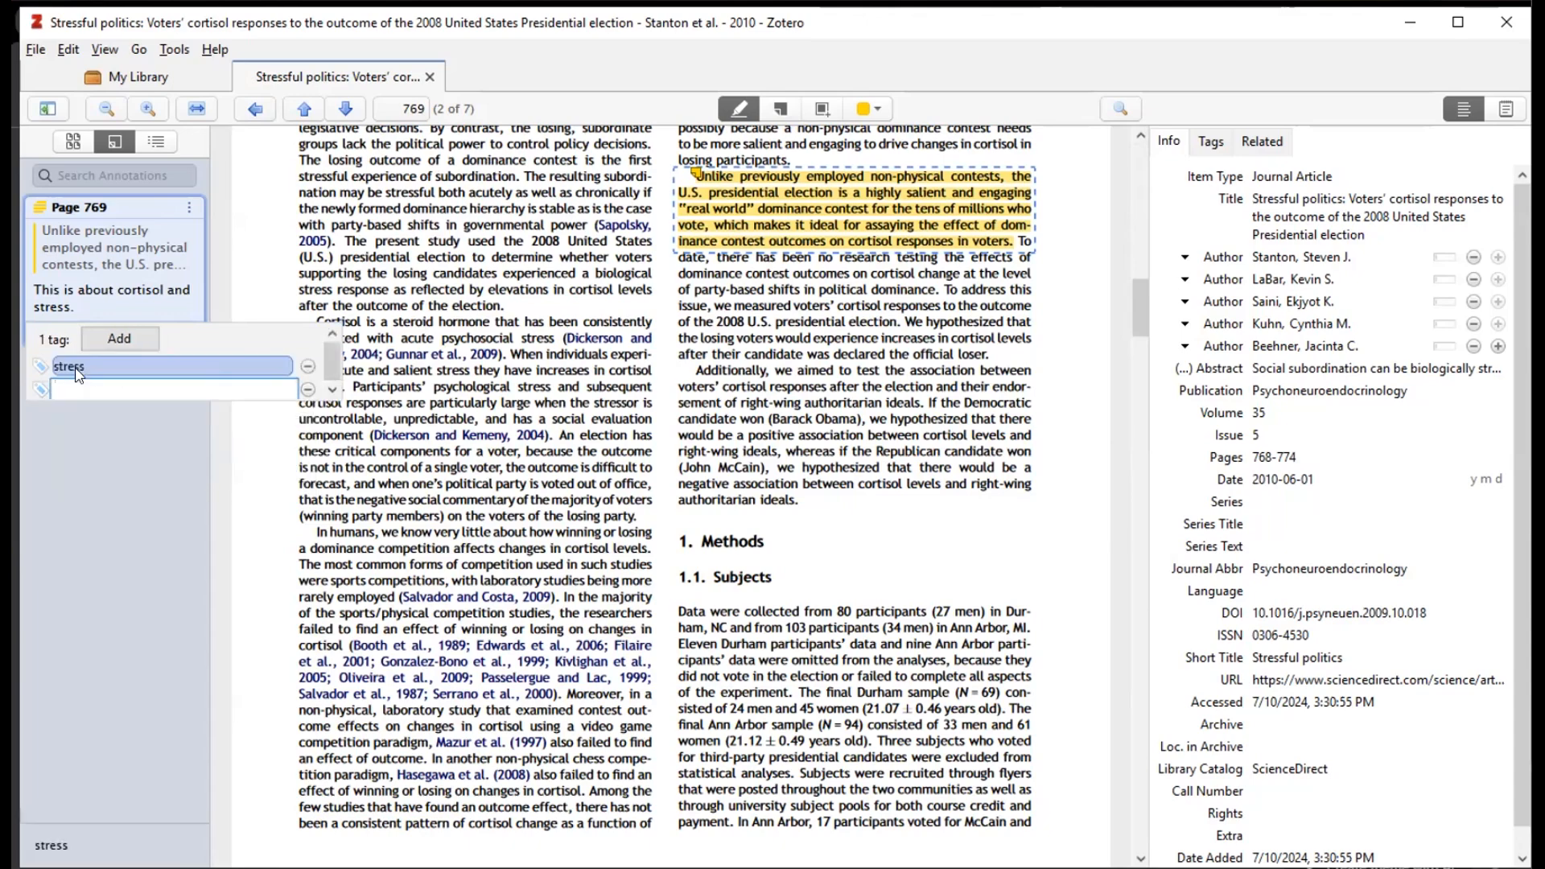
{"action": "left_click", "coordinate": [163, 314]}
{"action": "left_click", "coordinate": [69, 339]}
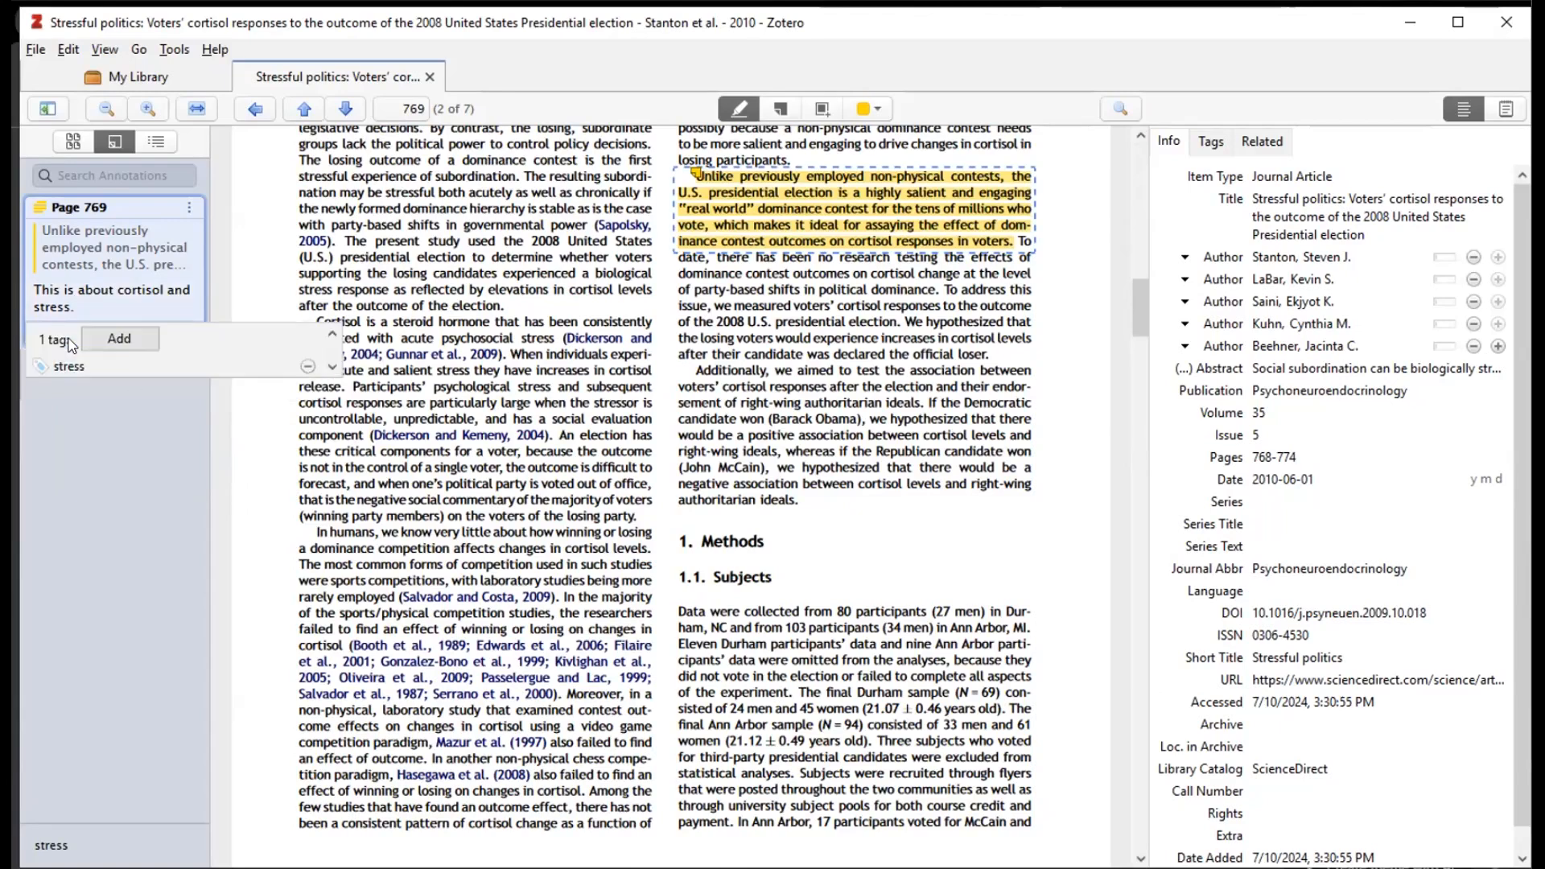
{"action": "left_click", "coordinate": [81, 433]}
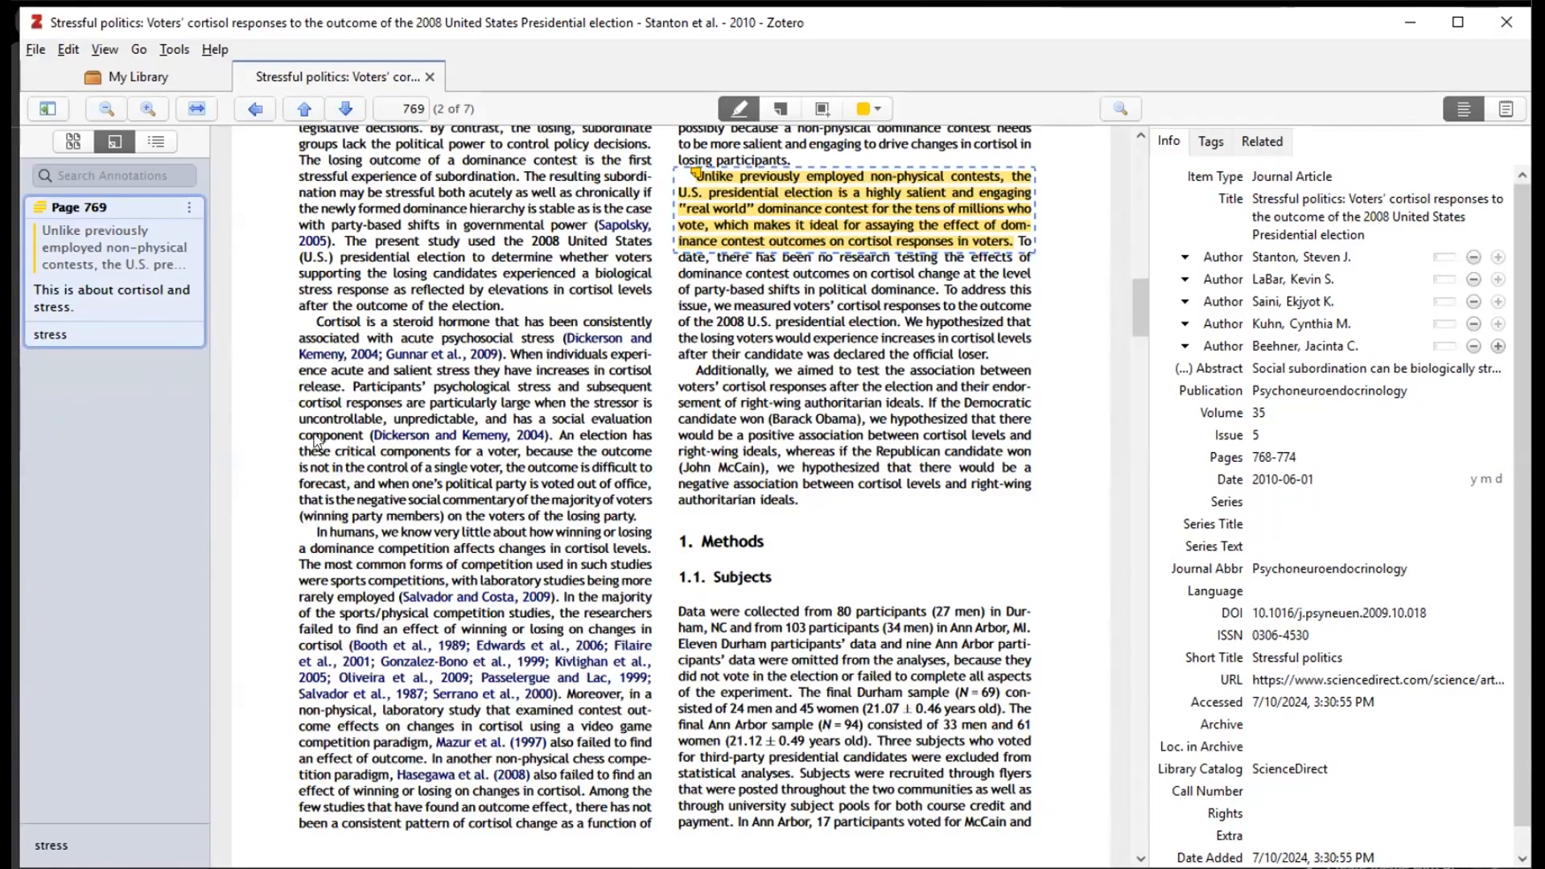
- Place a purple note annotation at the "2. Results" heading on page 771
{"action": "left_click", "coordinate": [877, 111]}
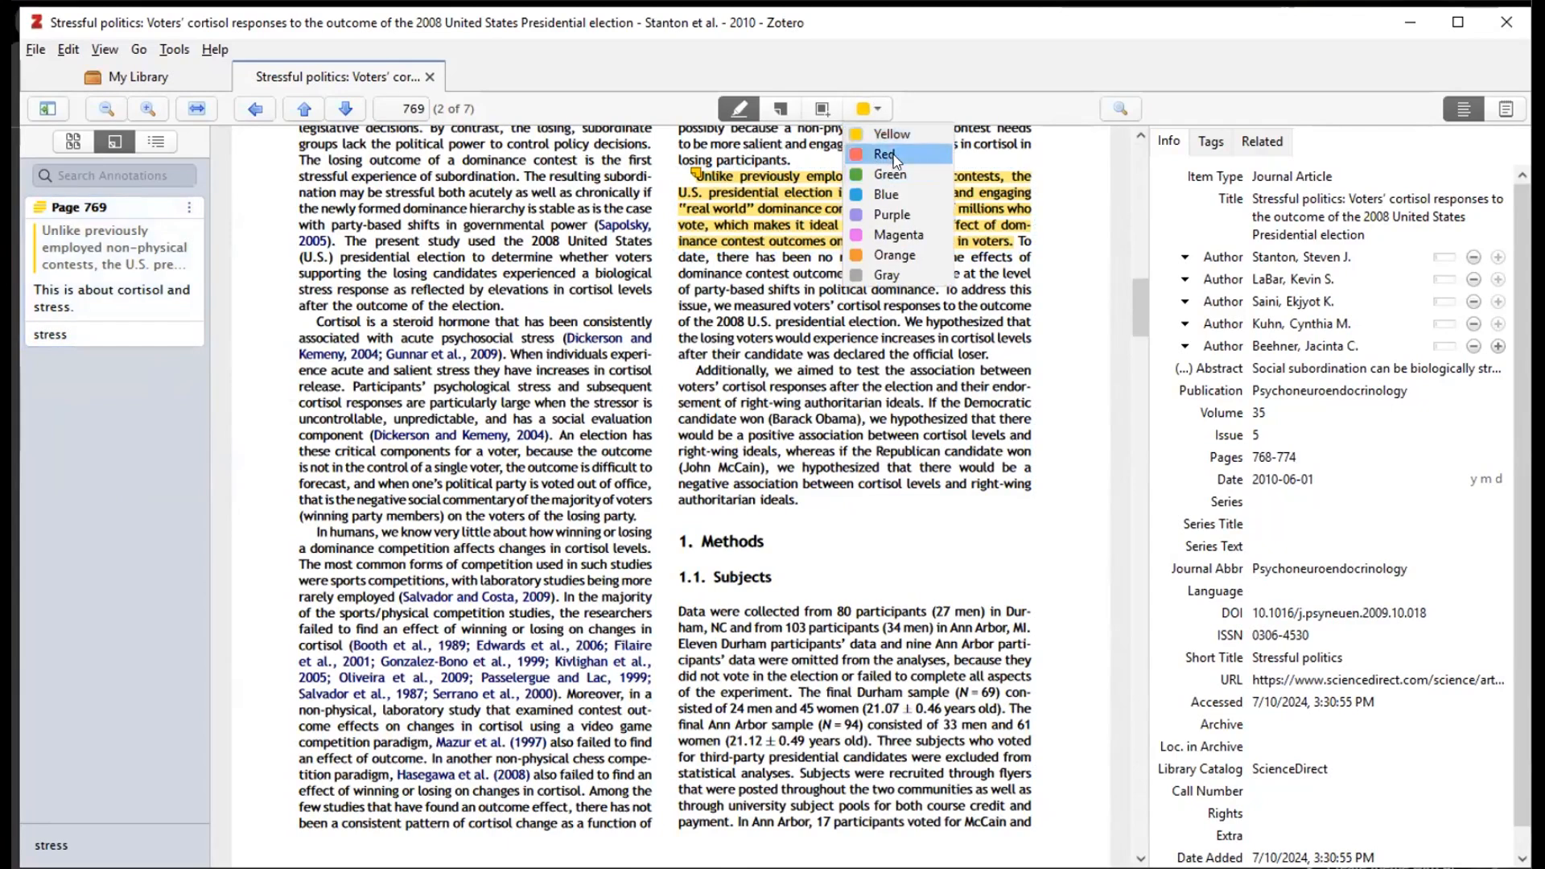
{"action": "left_click", "coordinate": [891, 215]}
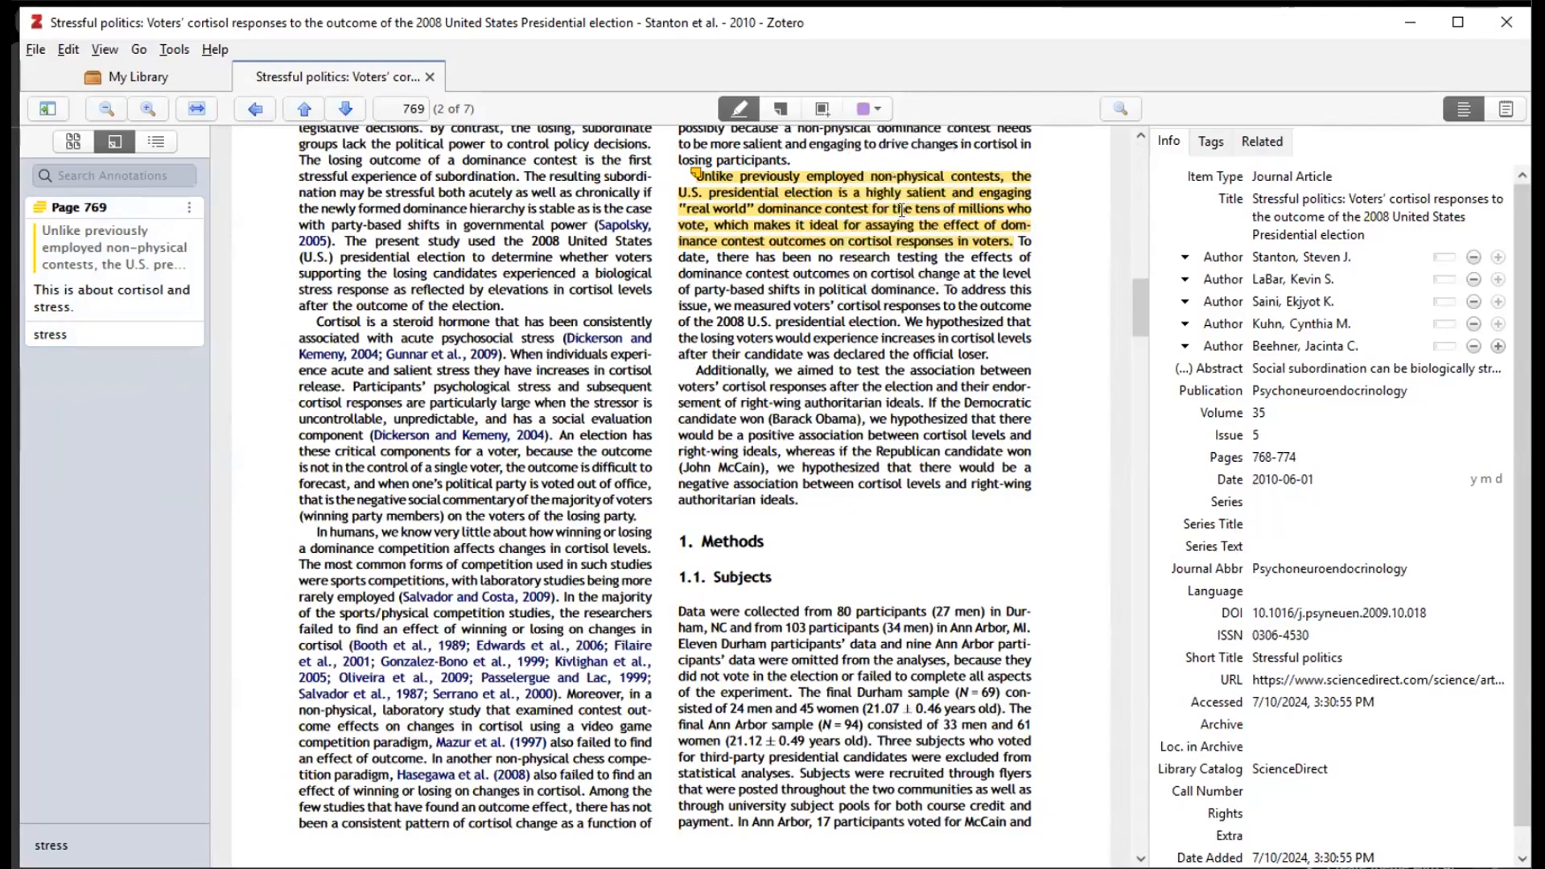
{"action": "left_click", "coordinate": [780, 111]}
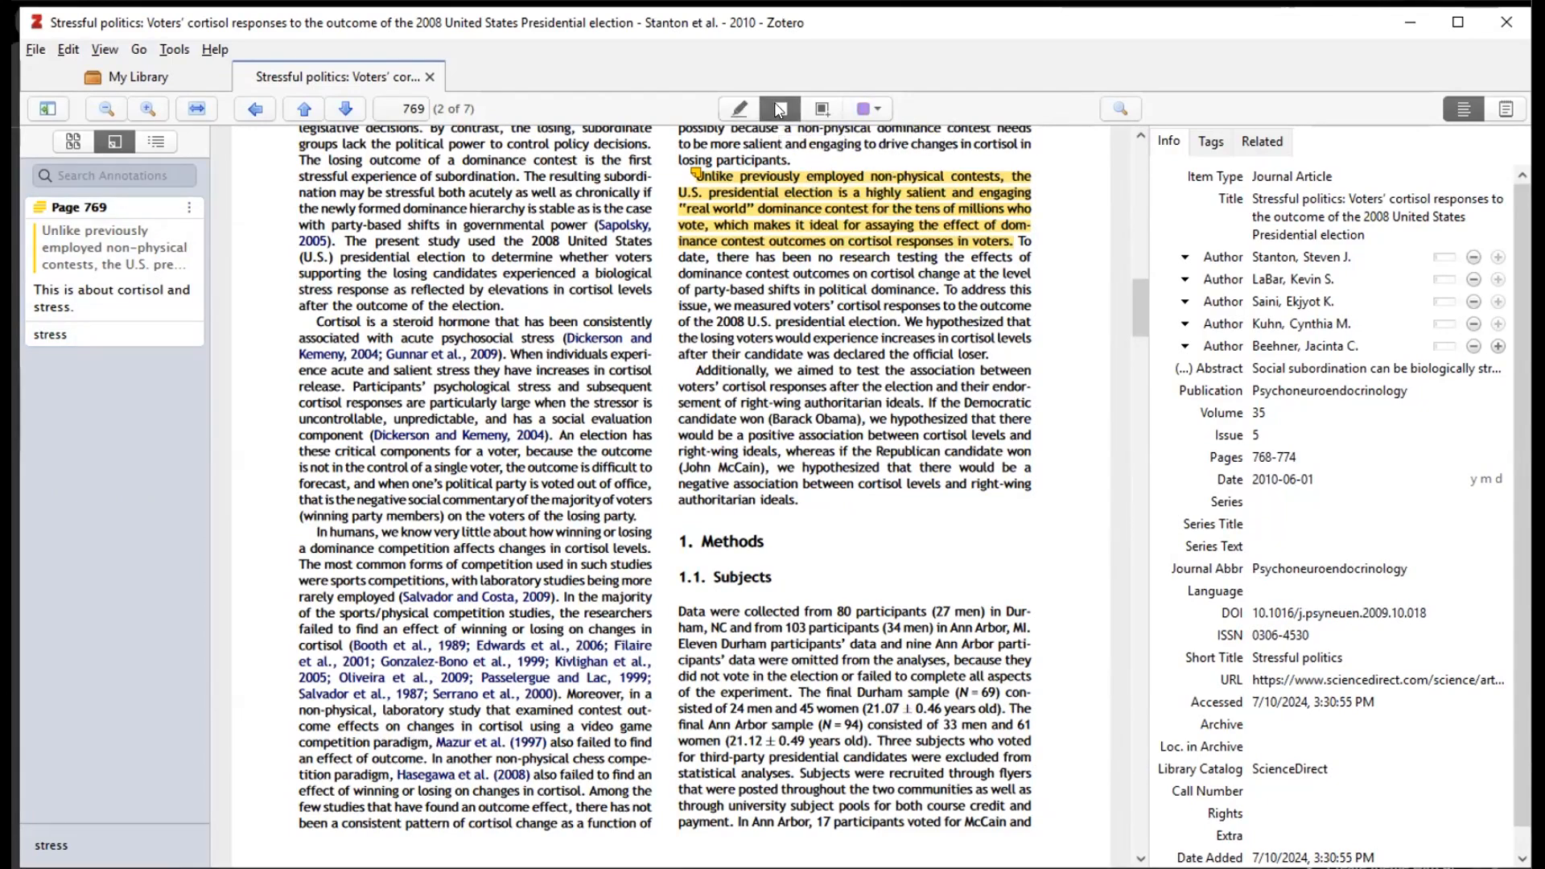
{"action": "scroll", "coordinate": [917, 475], "scroll_direction": "down", "scroll_amount": 3}
{"action": "scroll", "coordinate": [831, 456], "scroll_direction": "down", "scroll_amount": 20}
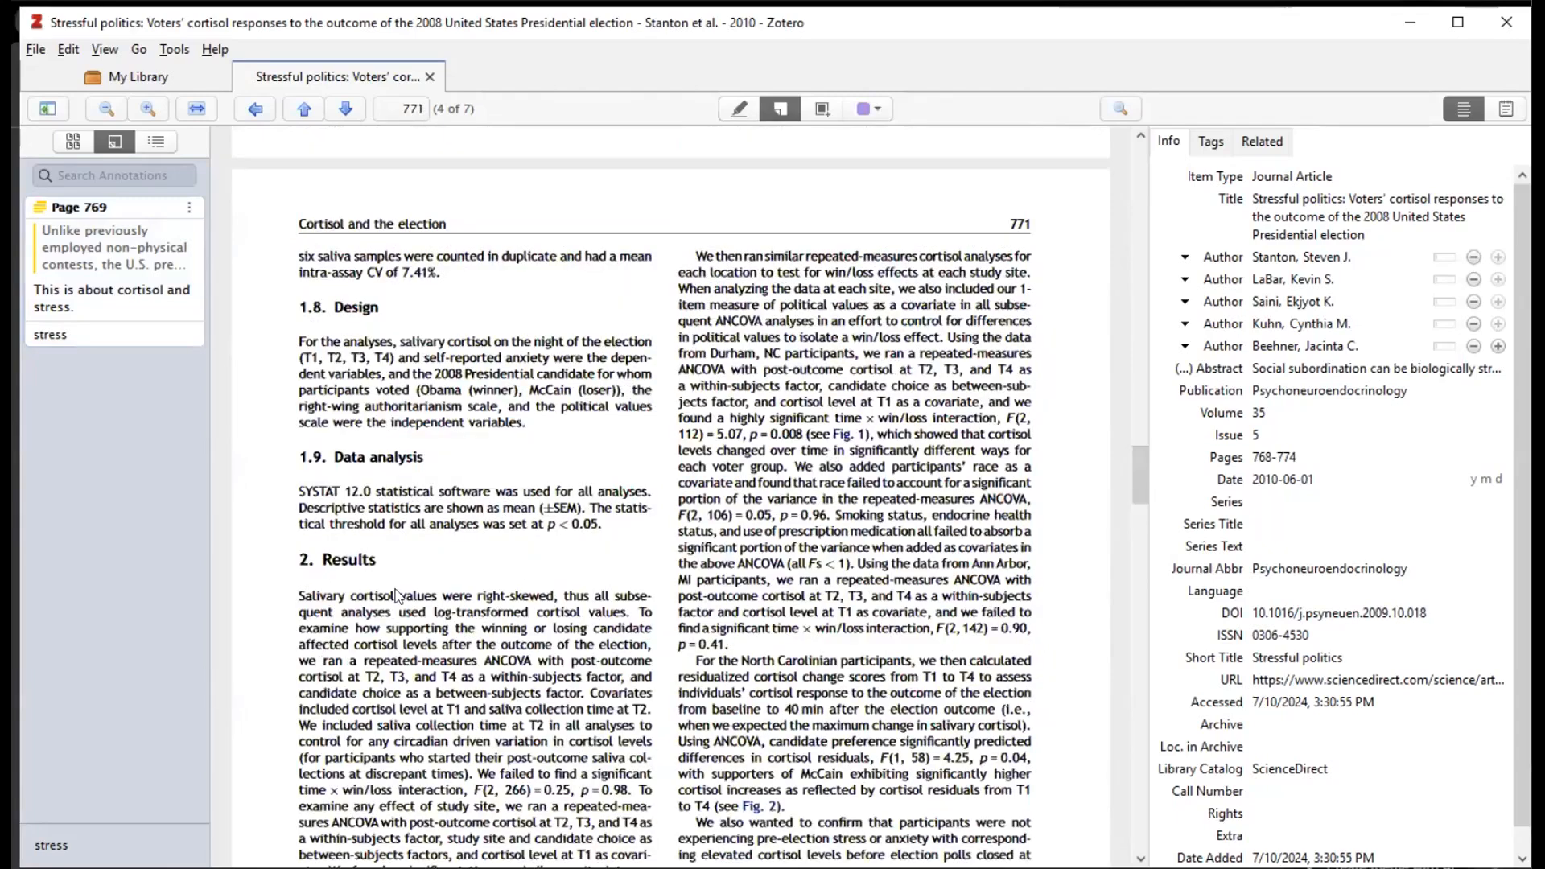
{"action": "left_click", "coordinate": [304, 576]}
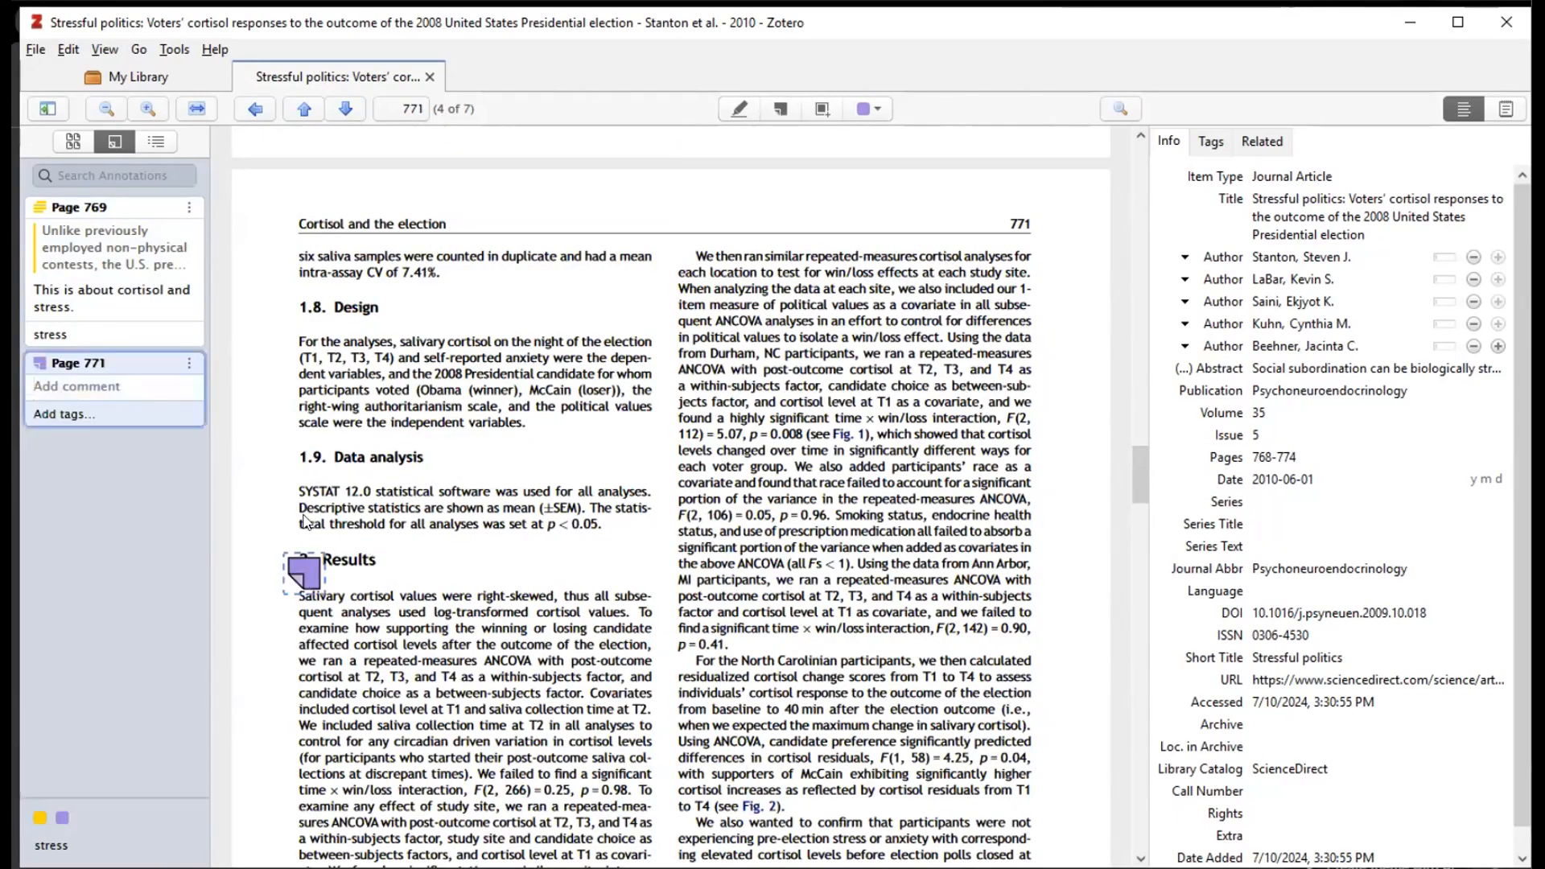
- Enter "This details the results." as the comment of the purple note on page 771
{"action": "left_click", "coordinate": [105, 388]}
{"action": "type", "text": "This details"}
{"action": "key", "text": "BackSpace"}
{"action": "key", "text": "BackSpace"}
{"action": "key", "text": "BackSpace"}
{"action": "key", "text": "BackSpace"}
{"action": "key", "text": "BackSpace"}
{"action": "key", "text": "BackSpace"}
{"action": "key", "text": "BackSpace"}
{"action": "key", "text": "BackSpace"}
{"action": "key", "text": "BackSpace"}
{"action": "key", "text": "BackSpace"}
{"action": "key", "text": "BackSpace"}
{"action": "key", "text": "BackSpace"}
{"action": "key", "text": "BackSpace"}
{"action": "type", "text": "This fe"}
{"action": "key", "text": "BackSpace"}
{"action": "key", "text": "BackSpace"}
{"action": "type", "text": "details the results."}
- Tag the purple note on page 771 with "stress"
{"action": "left_click", "coordinate": [84, 414]}
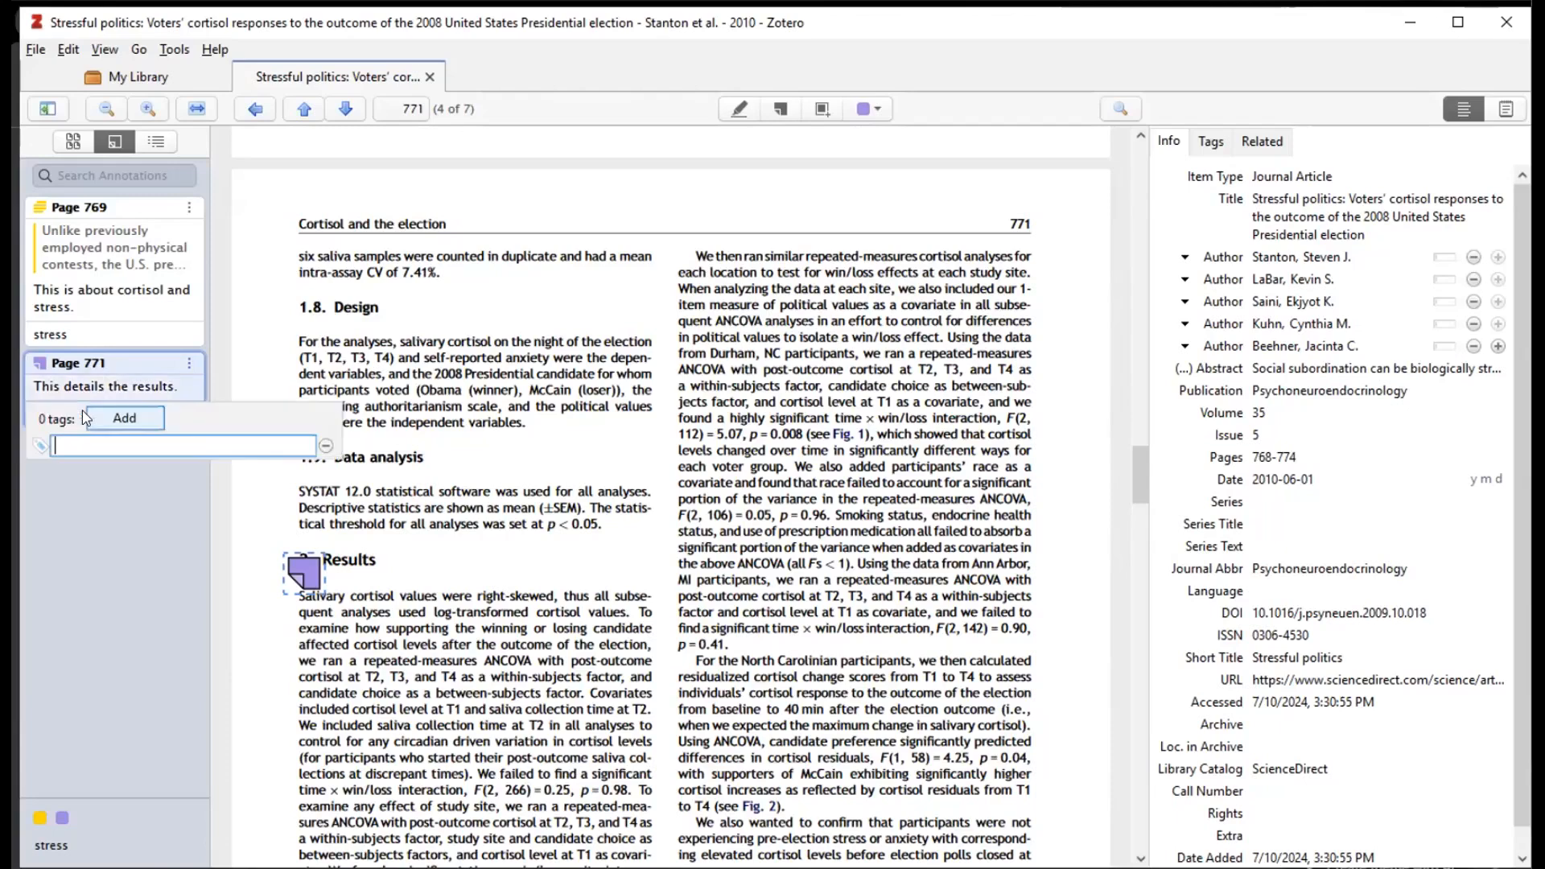
{"action": "type", "text": "stress"}
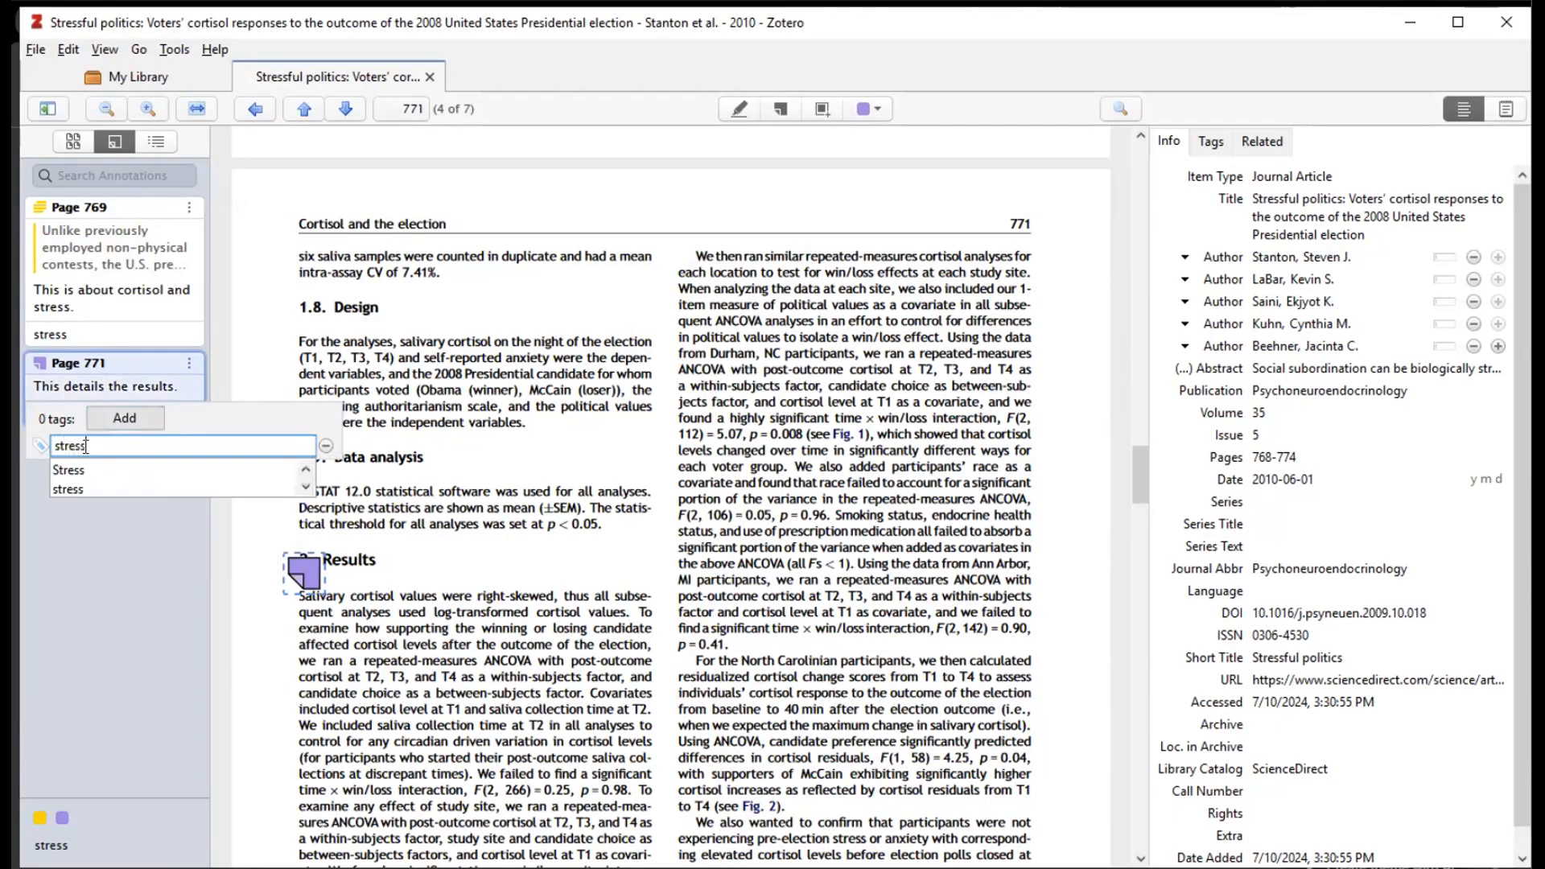
{"action": "key", "text": "Return"}
- Capture Figure 1 with its caption on page 771 as a green area annotation
{"action": "left_click", "coordinate": [877, 110]}
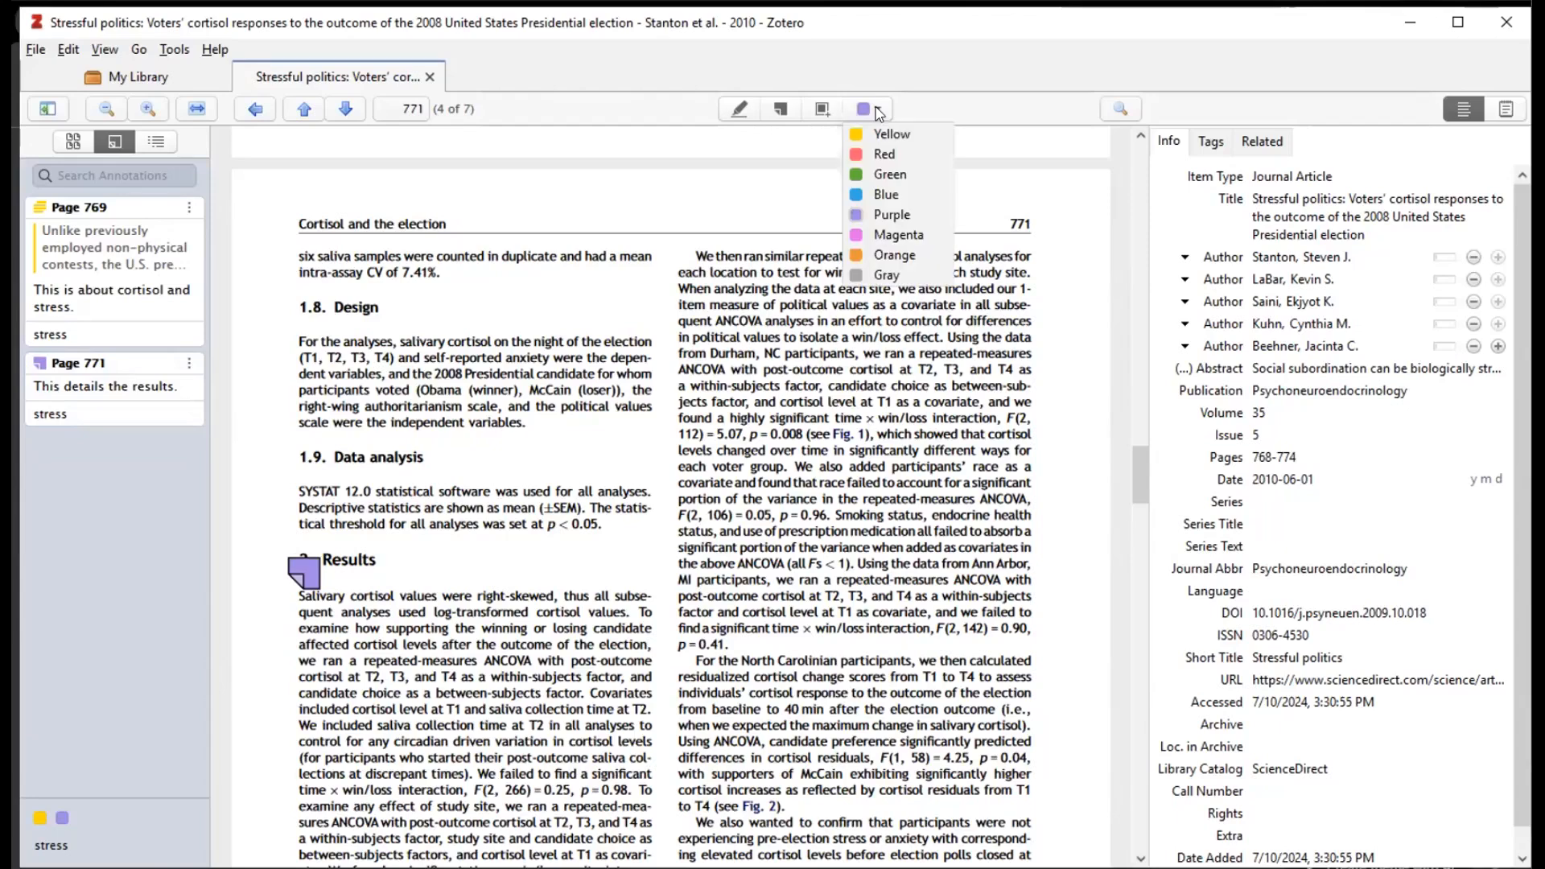
{"action": "left_click", "coordinate": [884, 177]}
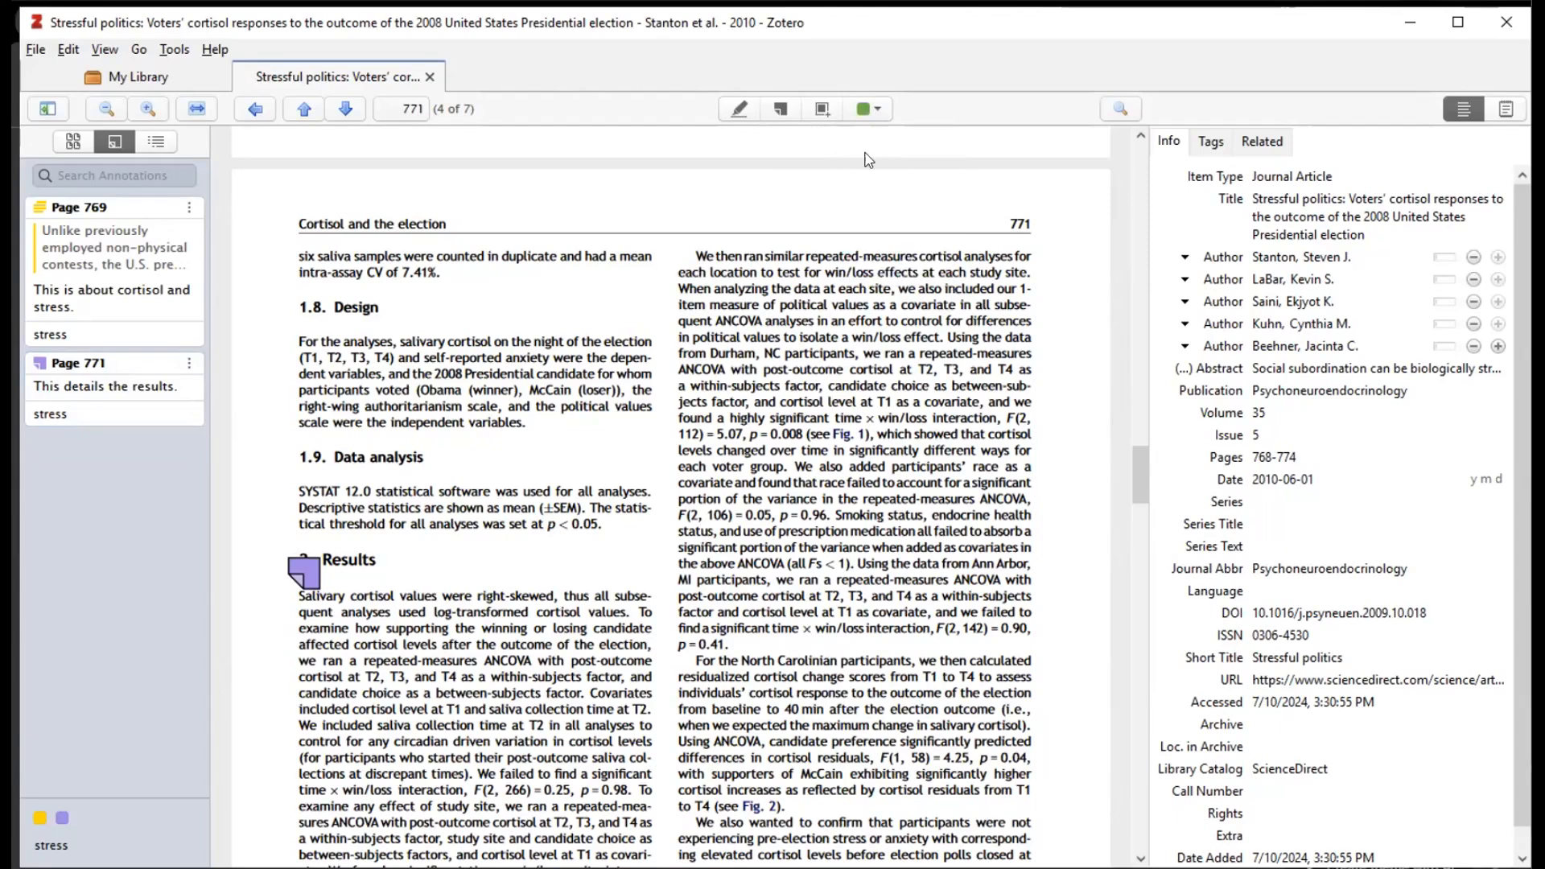
{"action": "left_click", "coordinate": [823, 113]}
{"action": "scroll", "coordinate": [796, 212], "scroll_direction": "down", "scroll_amount": 5}
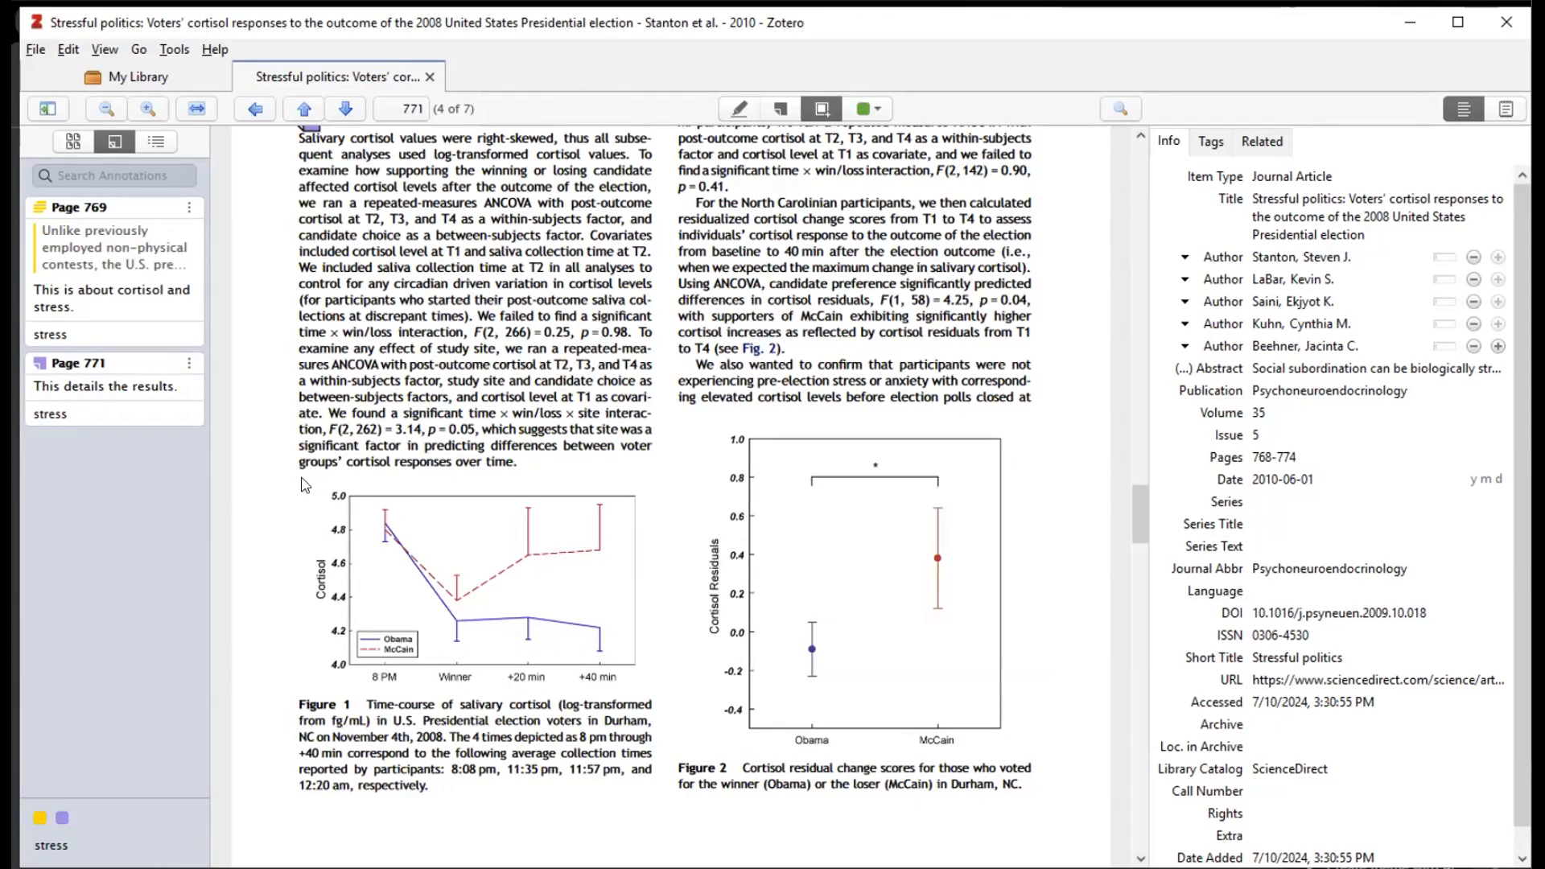
{"action": "mouse_move", "coordinate": [282, 479]}
{"action": "left_mouse_down"}
{"action": "mouse_move", "coordinate": [304, 567]}
{"action": "mouse_move", "coordinate": [598, 814]}
{"action": "mouse_move", "coordinate": [669, 812]}
{"action": "left_mouse_up"}
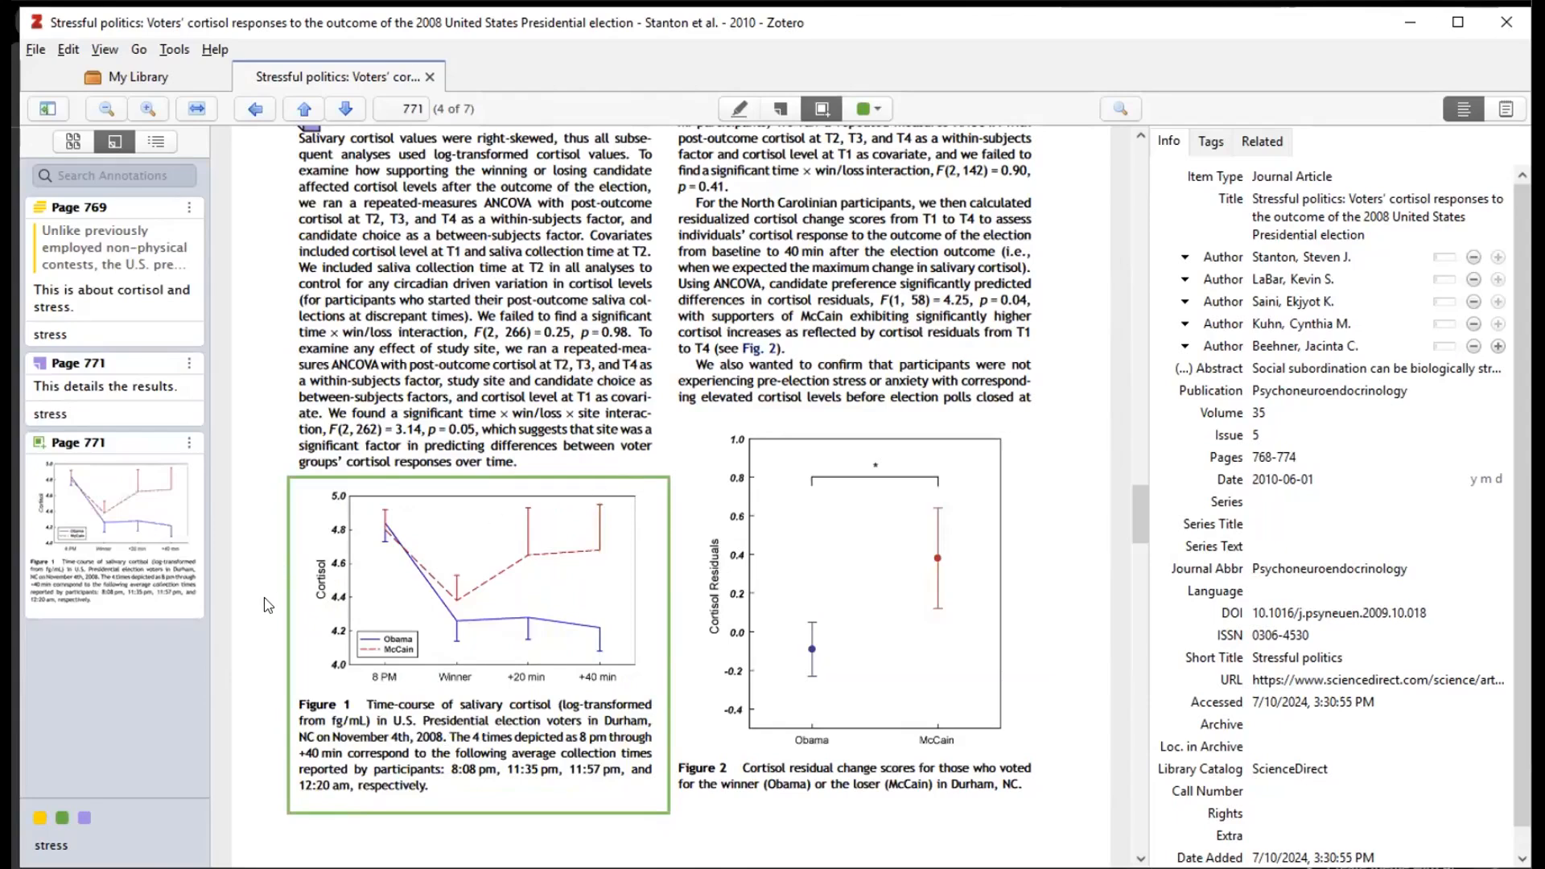
- Tag the Figure 1 area annotation with "stress", leaving its comment empty
{"action": "left_click", "coordinate": [121, 616]}
{"action": "left_click", "coordinate": [105, 646]}
{"action": "type", "text": "stress"}
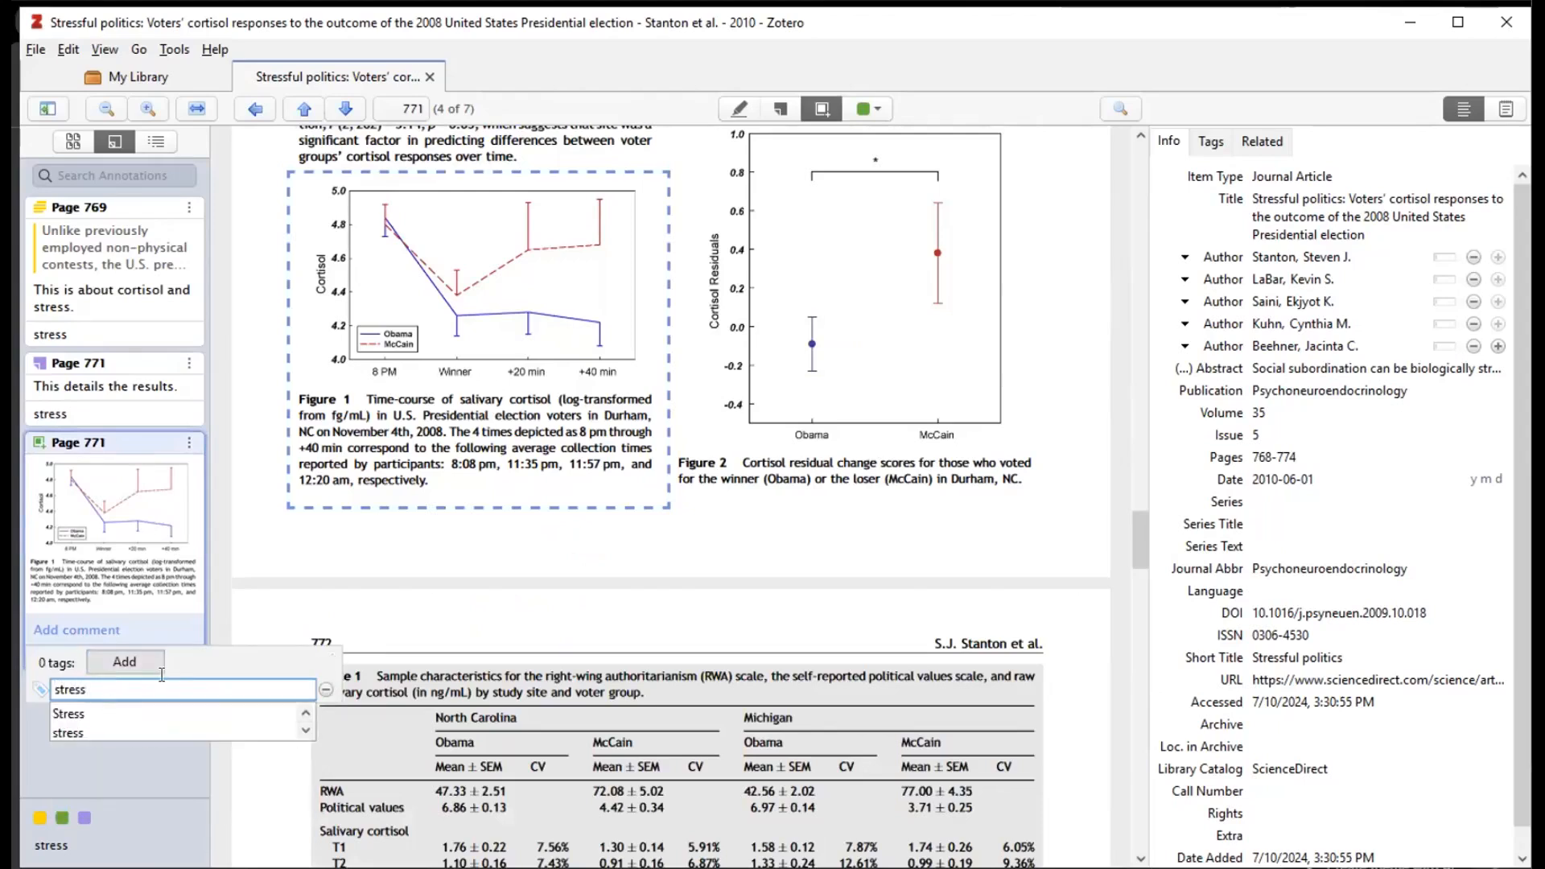
{"action": "left_click", "coordinate": [59, 627]}
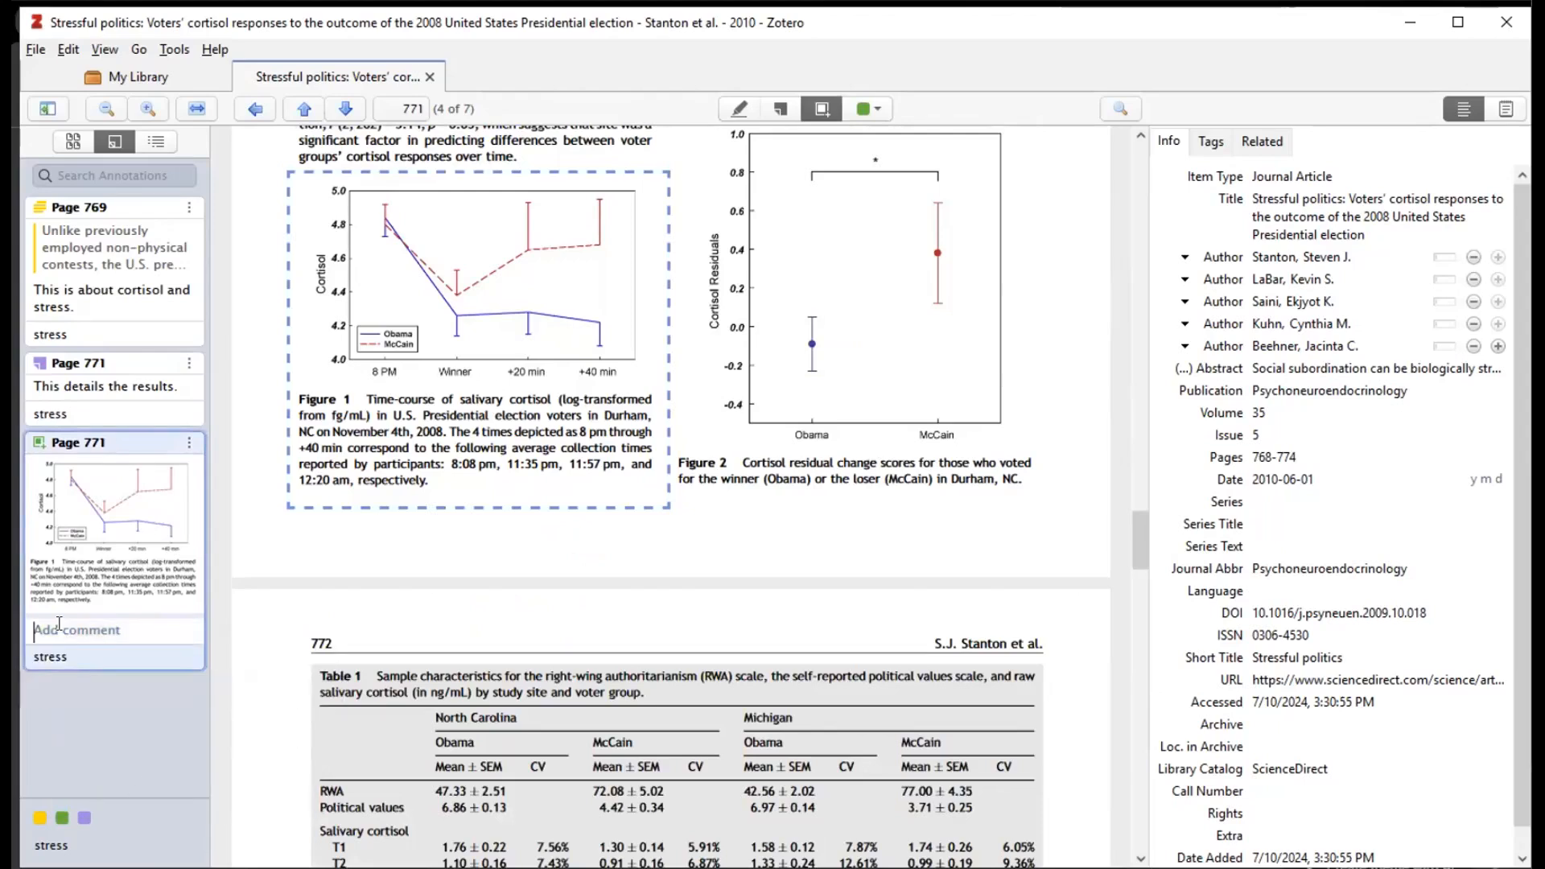
- Examine the annotation options and page-number settings of the page 769 highlight
{"action": "scroll", "coordinate": [745, 297], "scroll_direction": "up", "scroll_amount": 10}
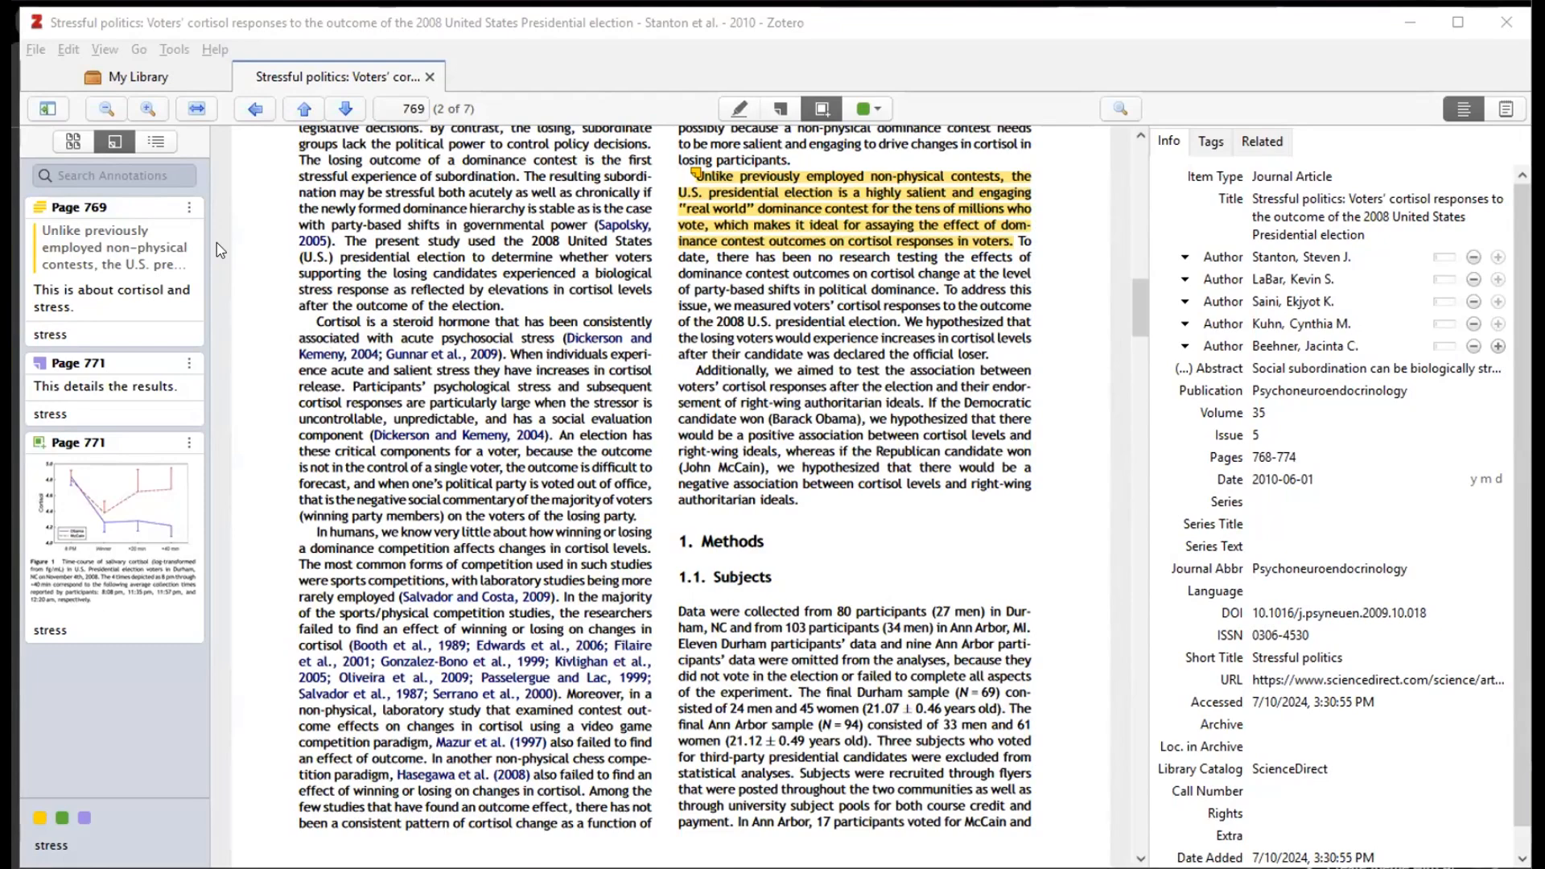
{"action": "left_click", "coordinate": [189, 208]}
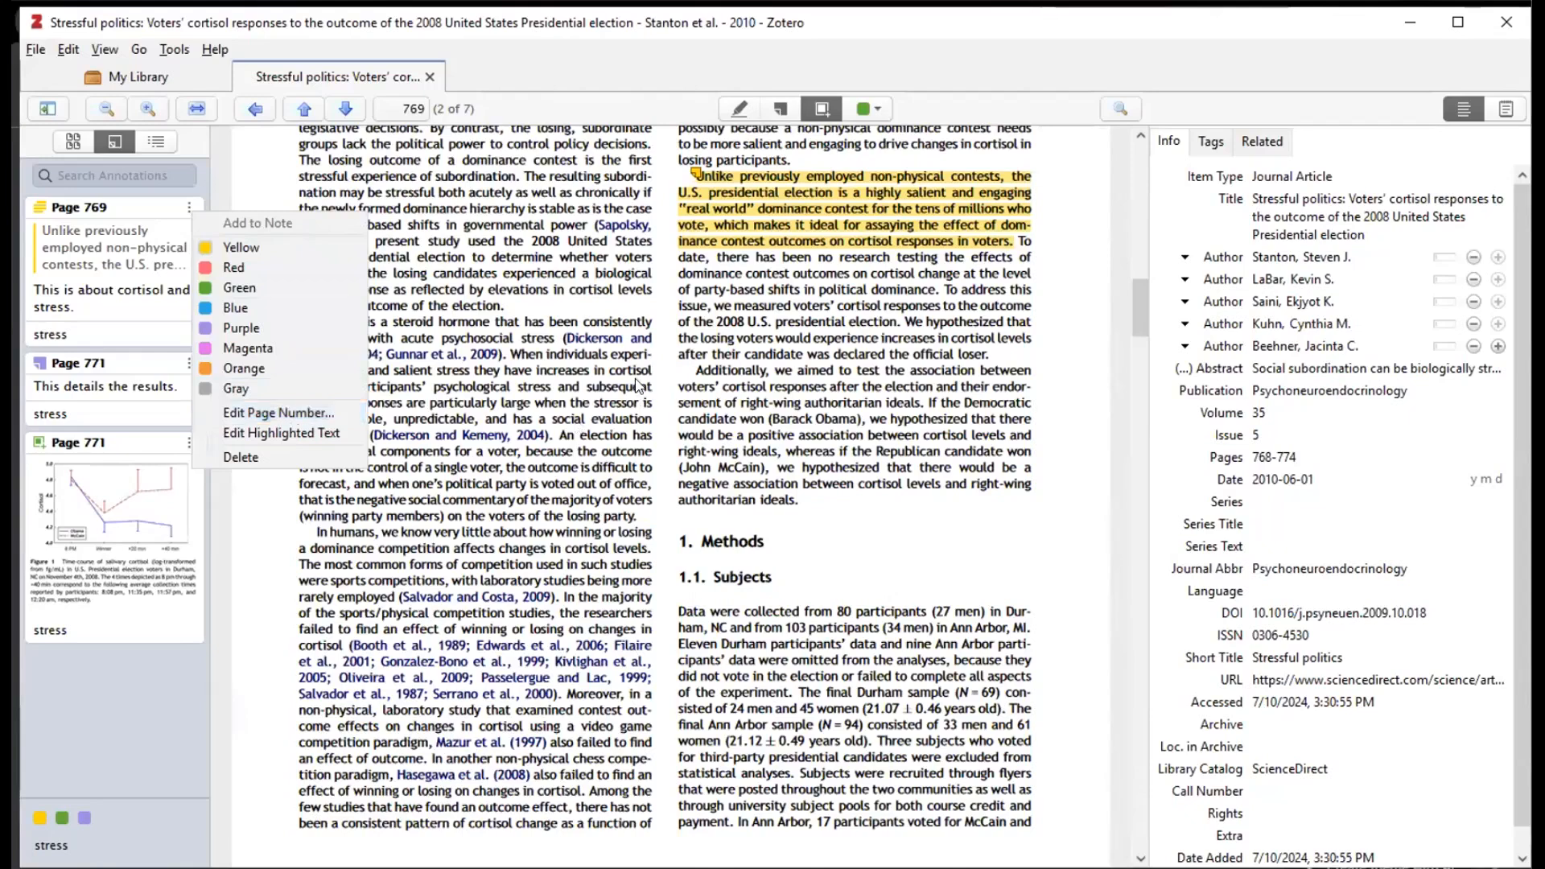
{"action": "left_click", "coordinate": [306, 413]}
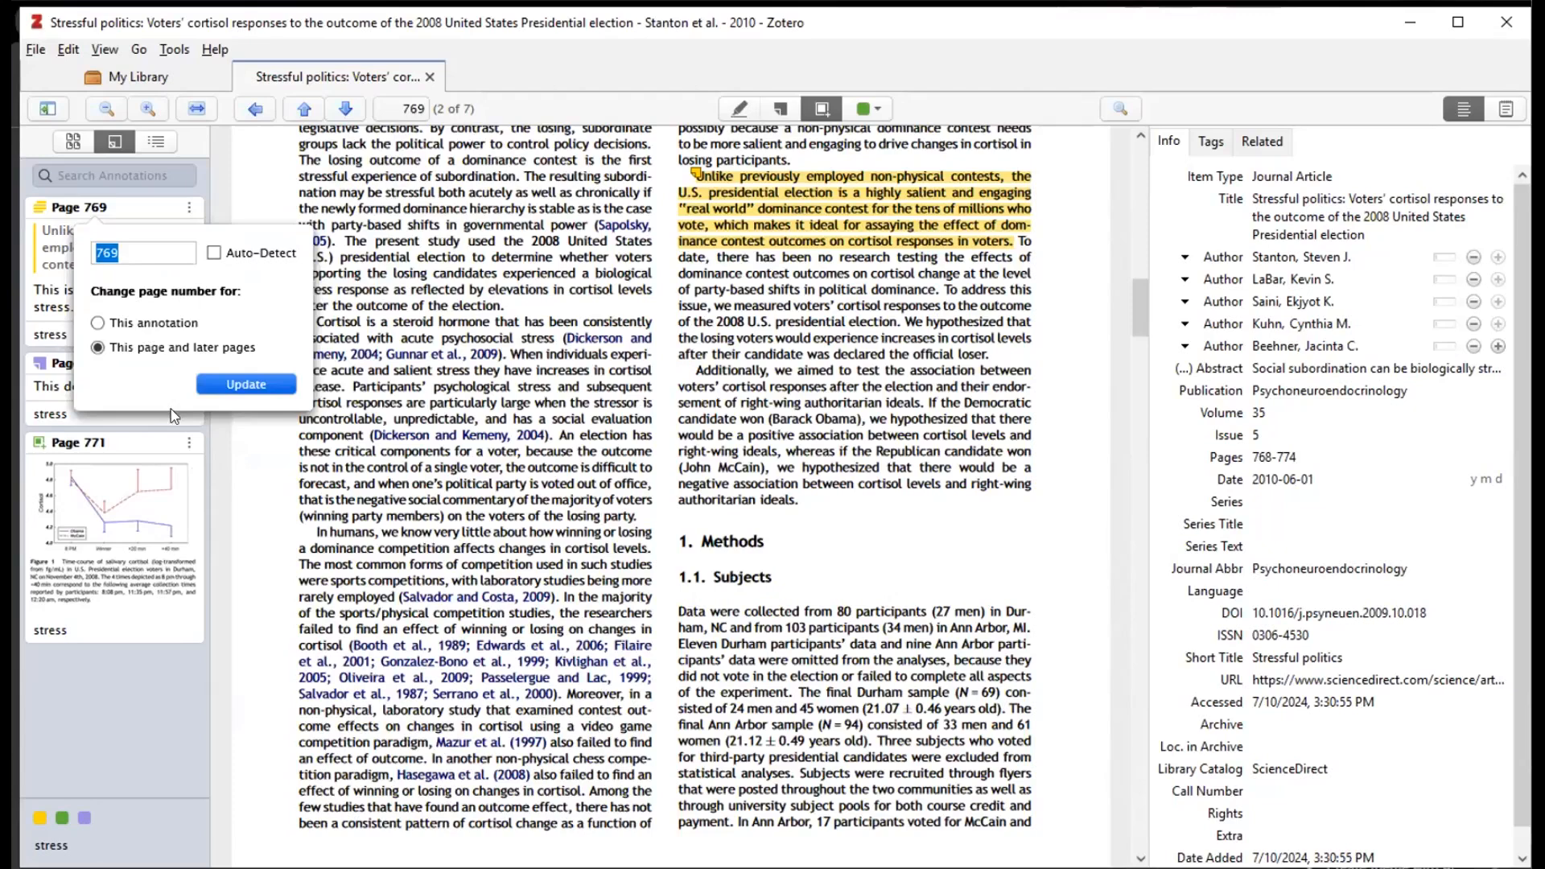
{"action": "left_click", "coordinate": [413, 377]}
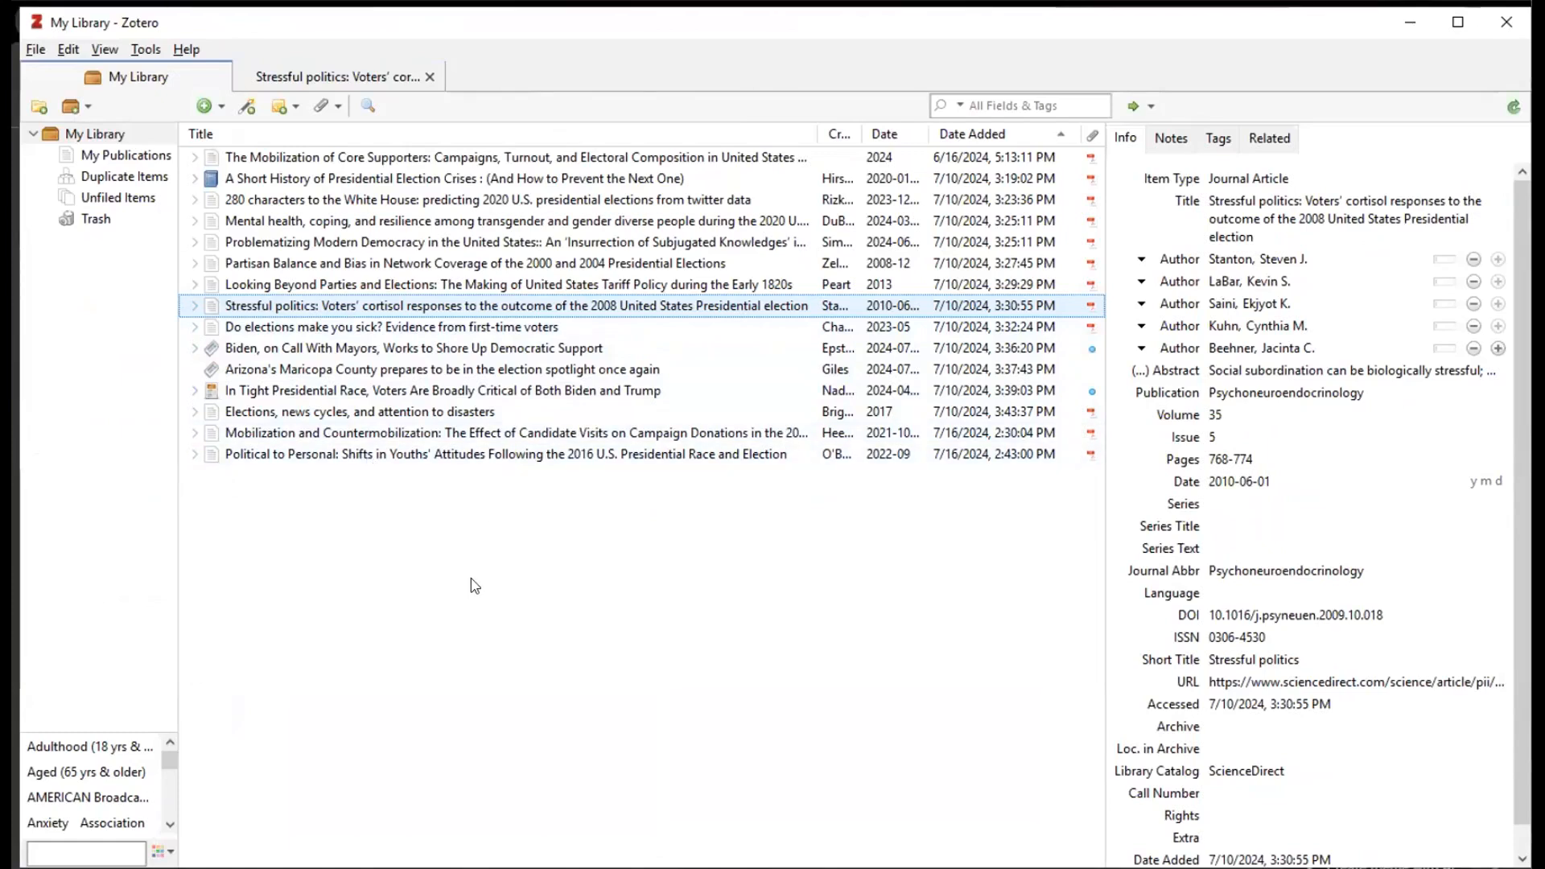
- Create a note from the annotations of the "Stressful politics" article in the library
{"action": "right_click", "coordinate": [558, 307]}
{"action": "right_click", "coordinate": [492, 310]}
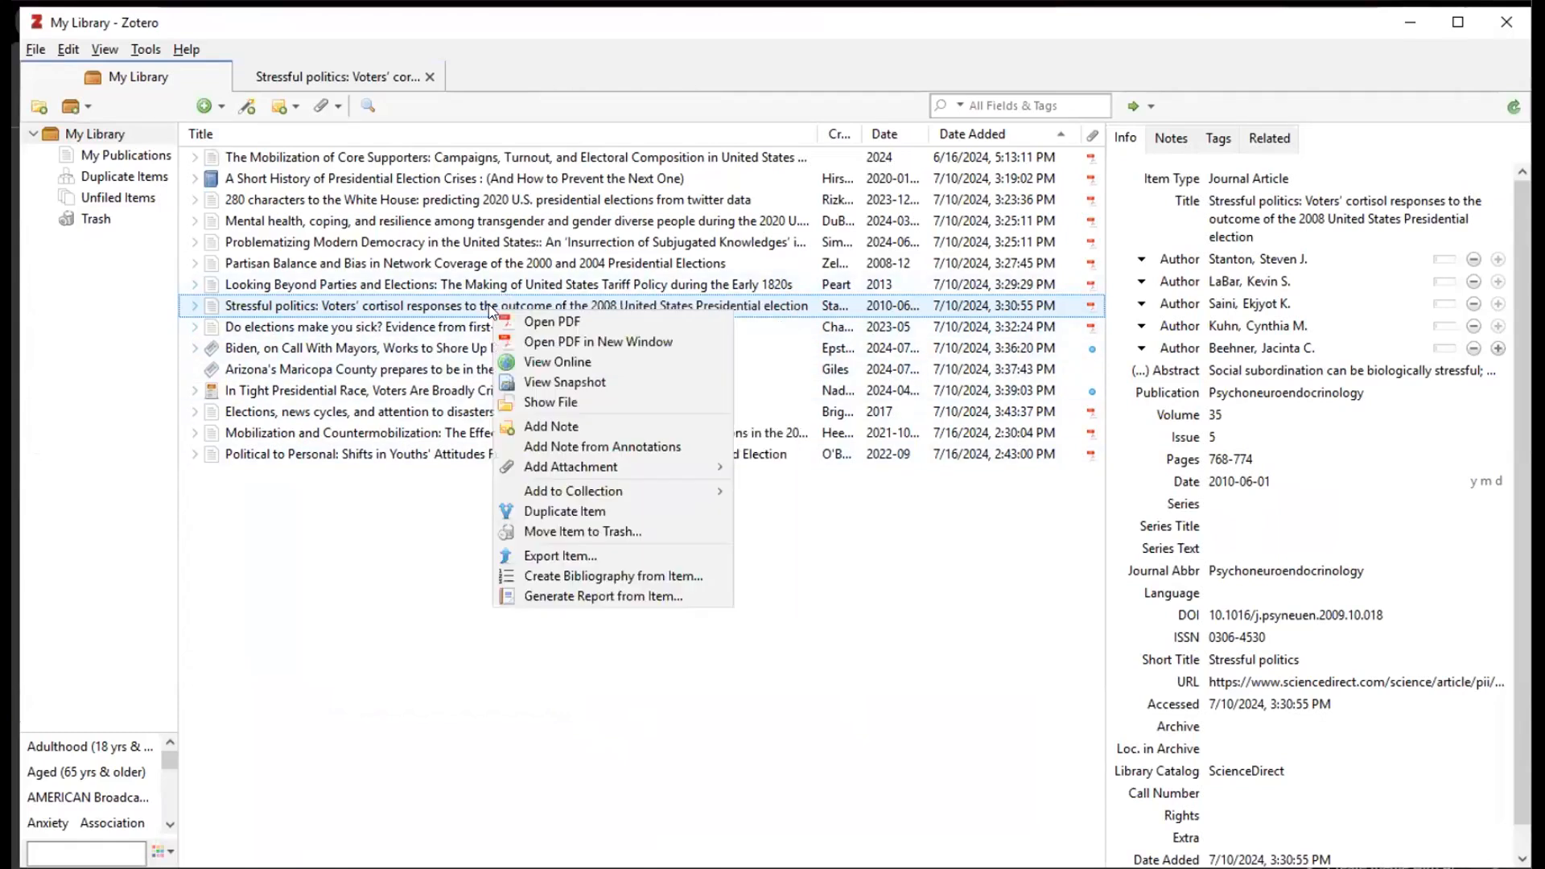
{"action": "left_click", "coordinate": [580, 446]}
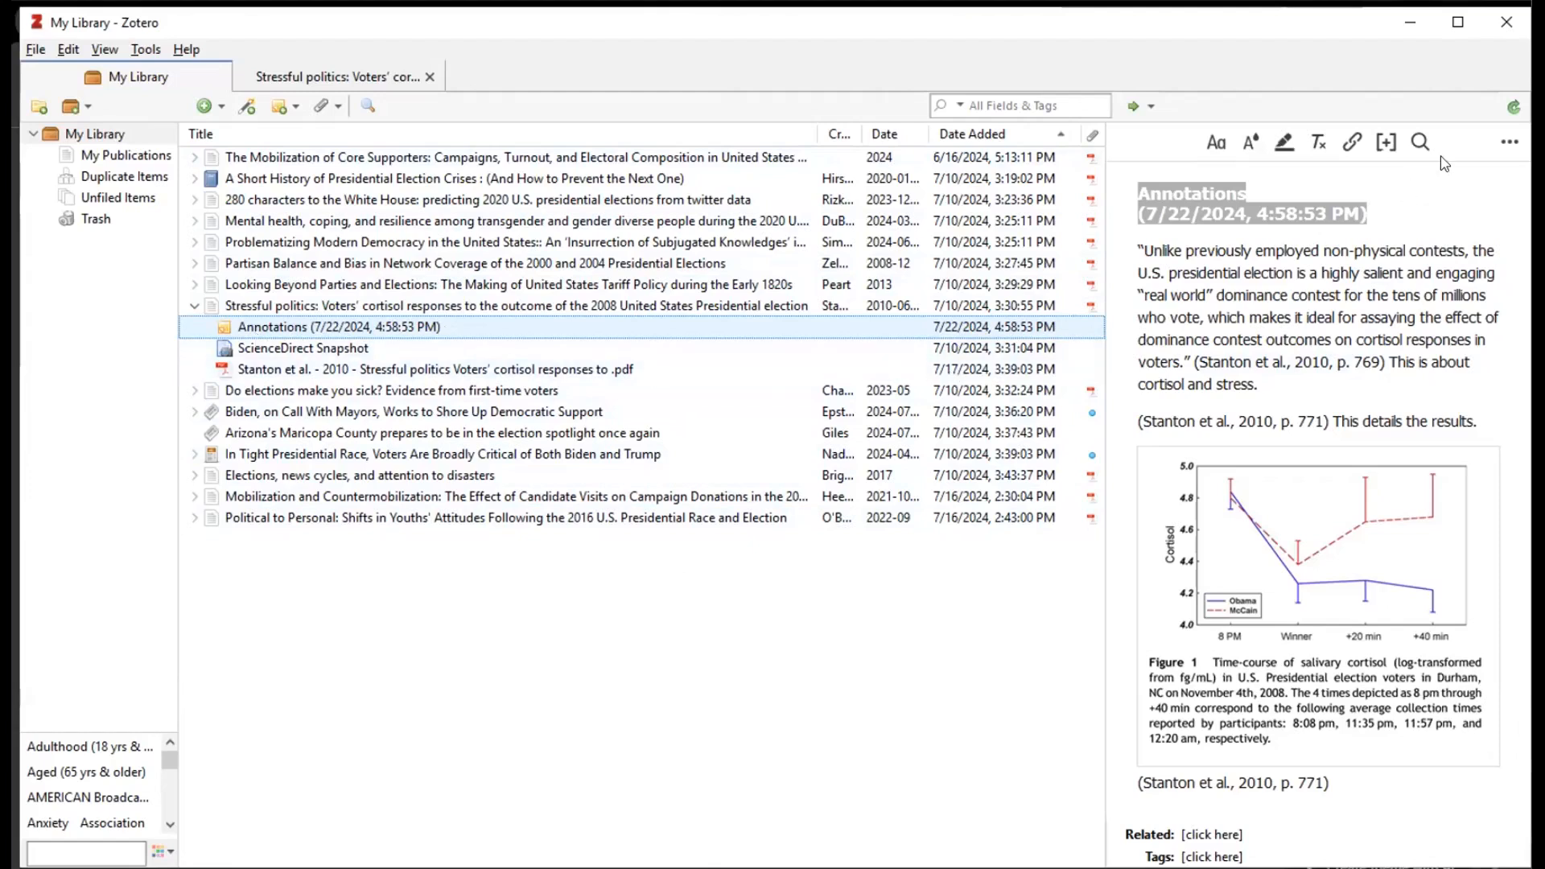
- Replace the annotation note's title with "Figure 1"
{"action": "left_click", "coordinate": [1400, 221]}
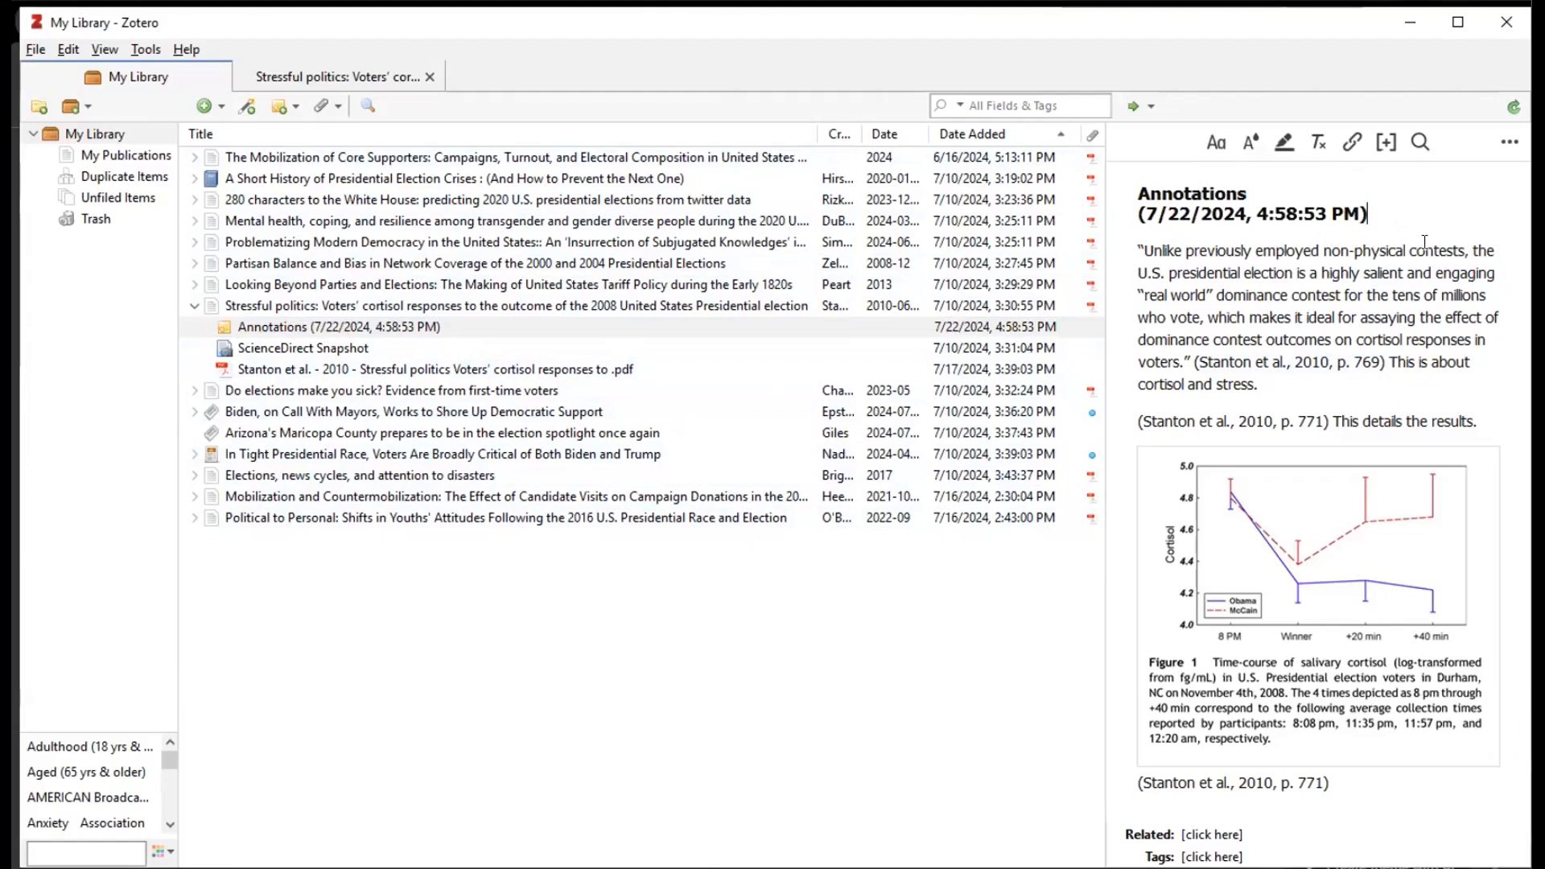
{"action": "mouse_move", "coordinate": [1389, 210]}
{"action": "left_mouse_down"}
{"action": "mouse_move", "coordinate": [1227, 213]}
{"action": "mouse_move", "coordinate": [1130, 190]}
{"action": "left_mouse_up"}
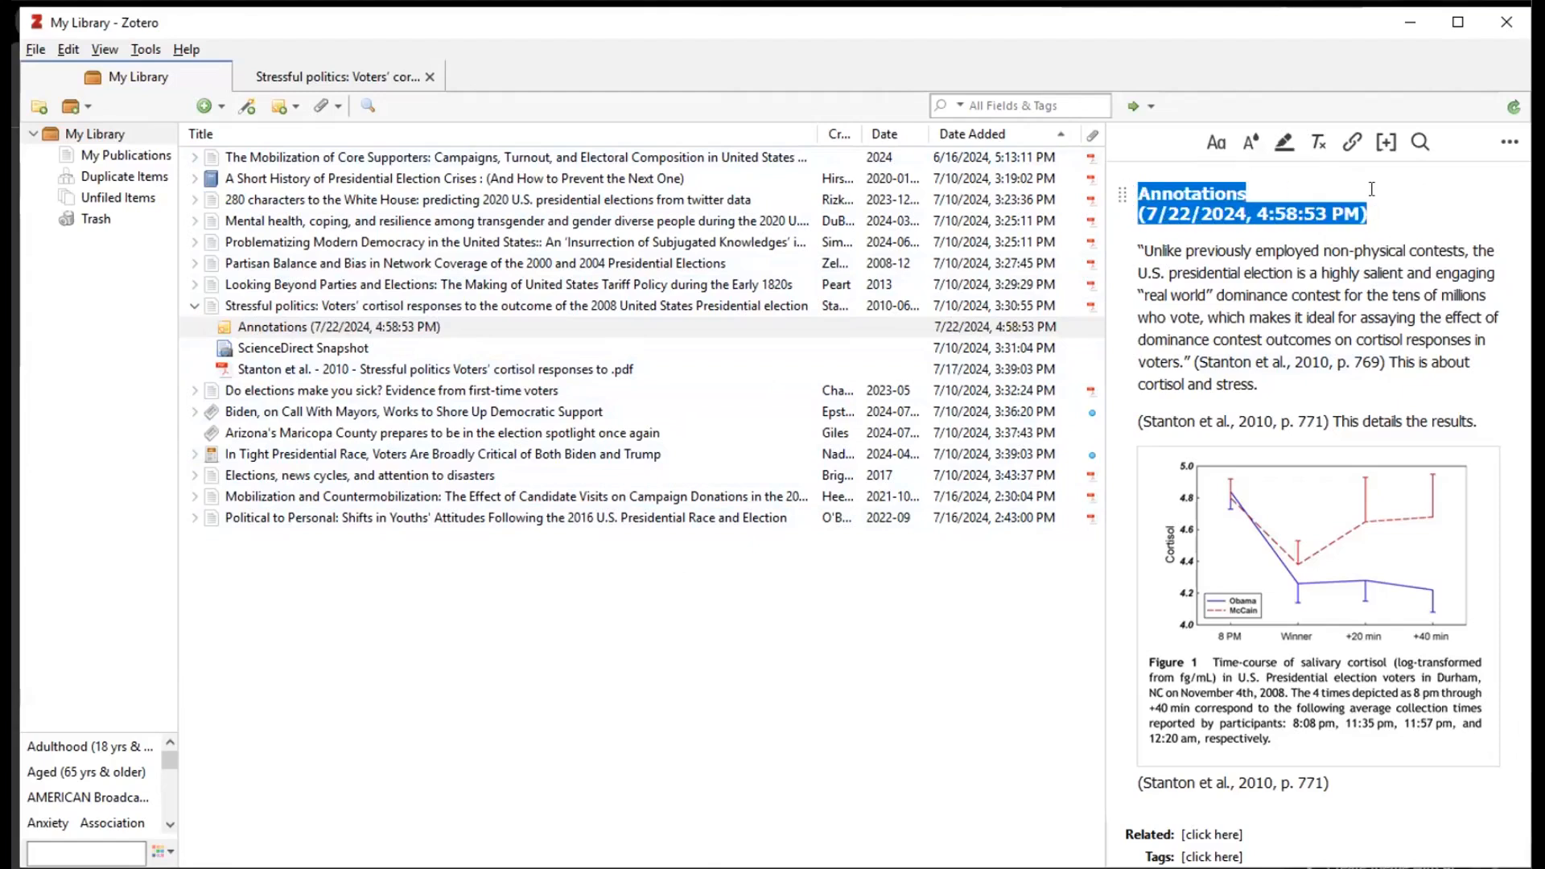
{"action": "type", "text": "Figure 1"}
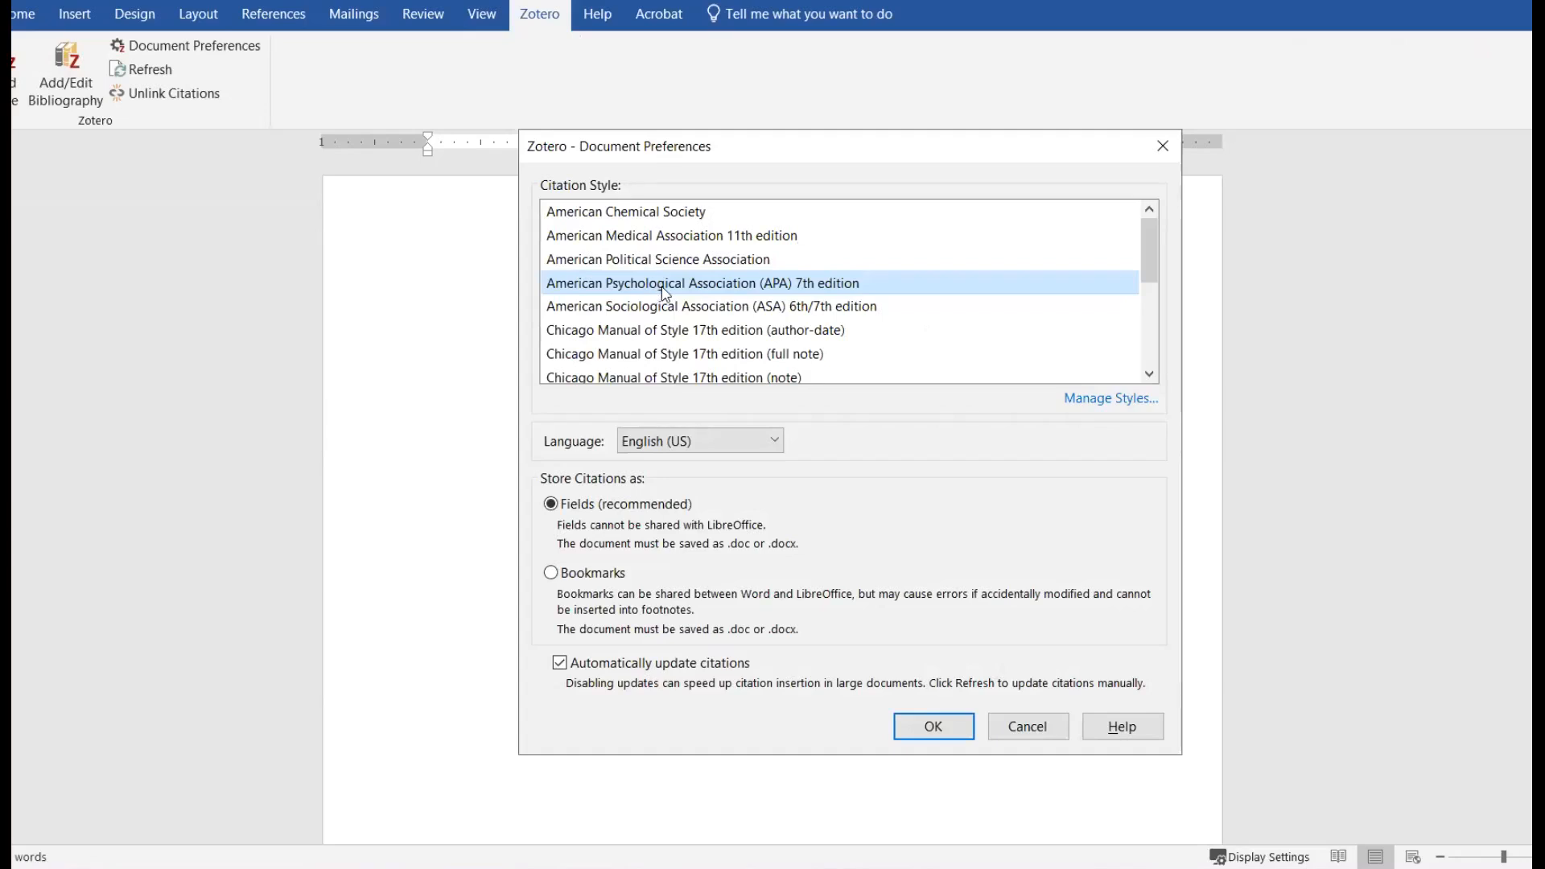
- In the Word document, accept the APA 7th edition citation style and insert the "Figure 1" note from the library
{"action": "left_click", "coordinate": [932, 729]}
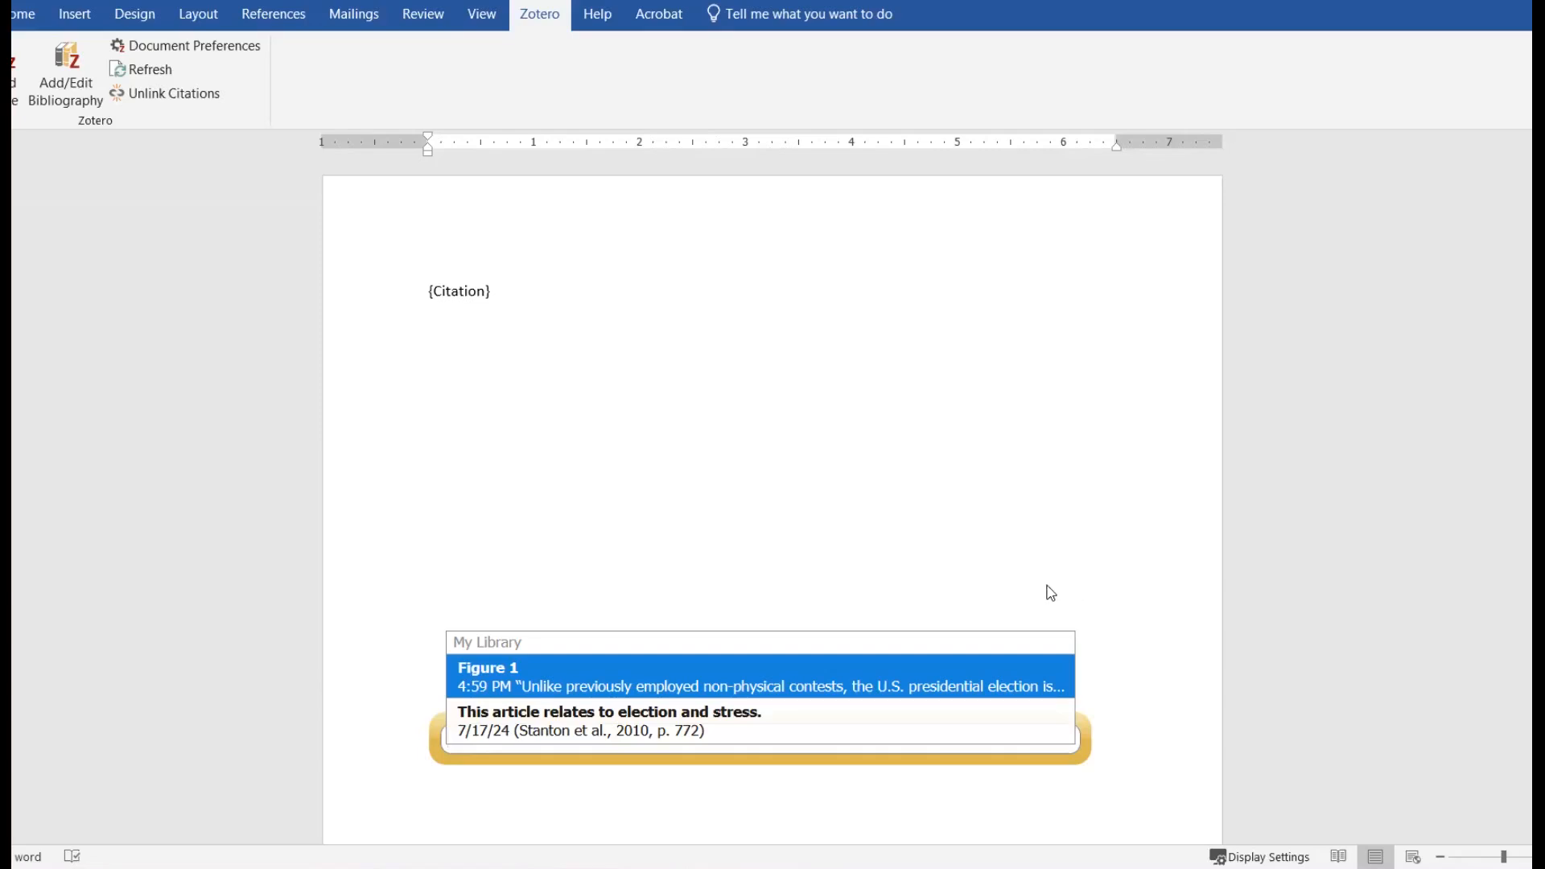
{"action": "left_click", "coordinate": [543, 676]}
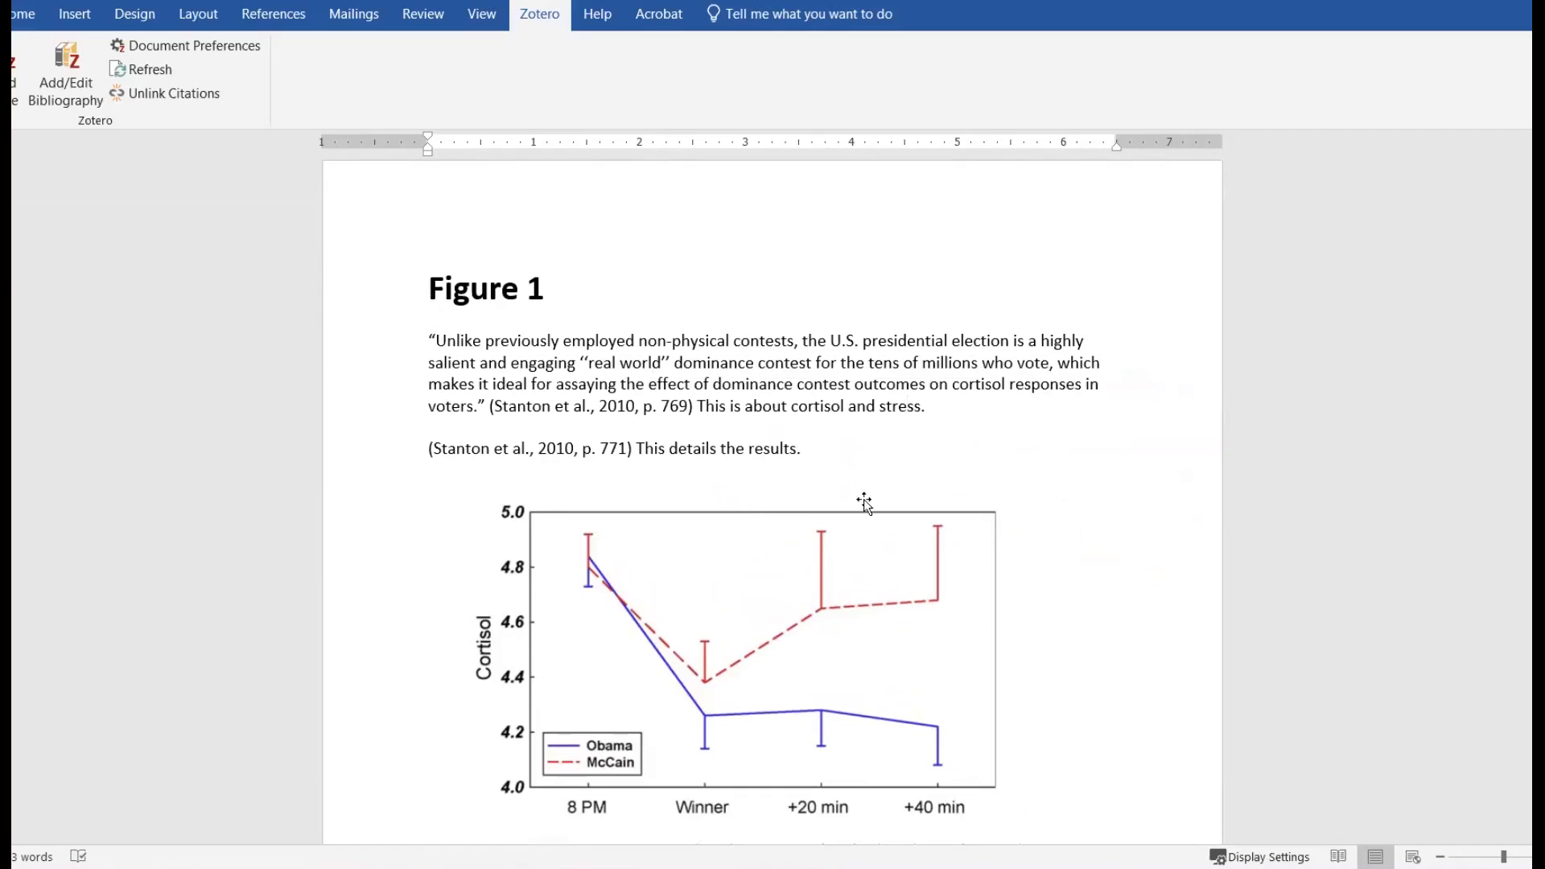
{"action": "scroll", "coordinate": [1107, 524], "scroll_direction": "down", "scroll_amount": 5}
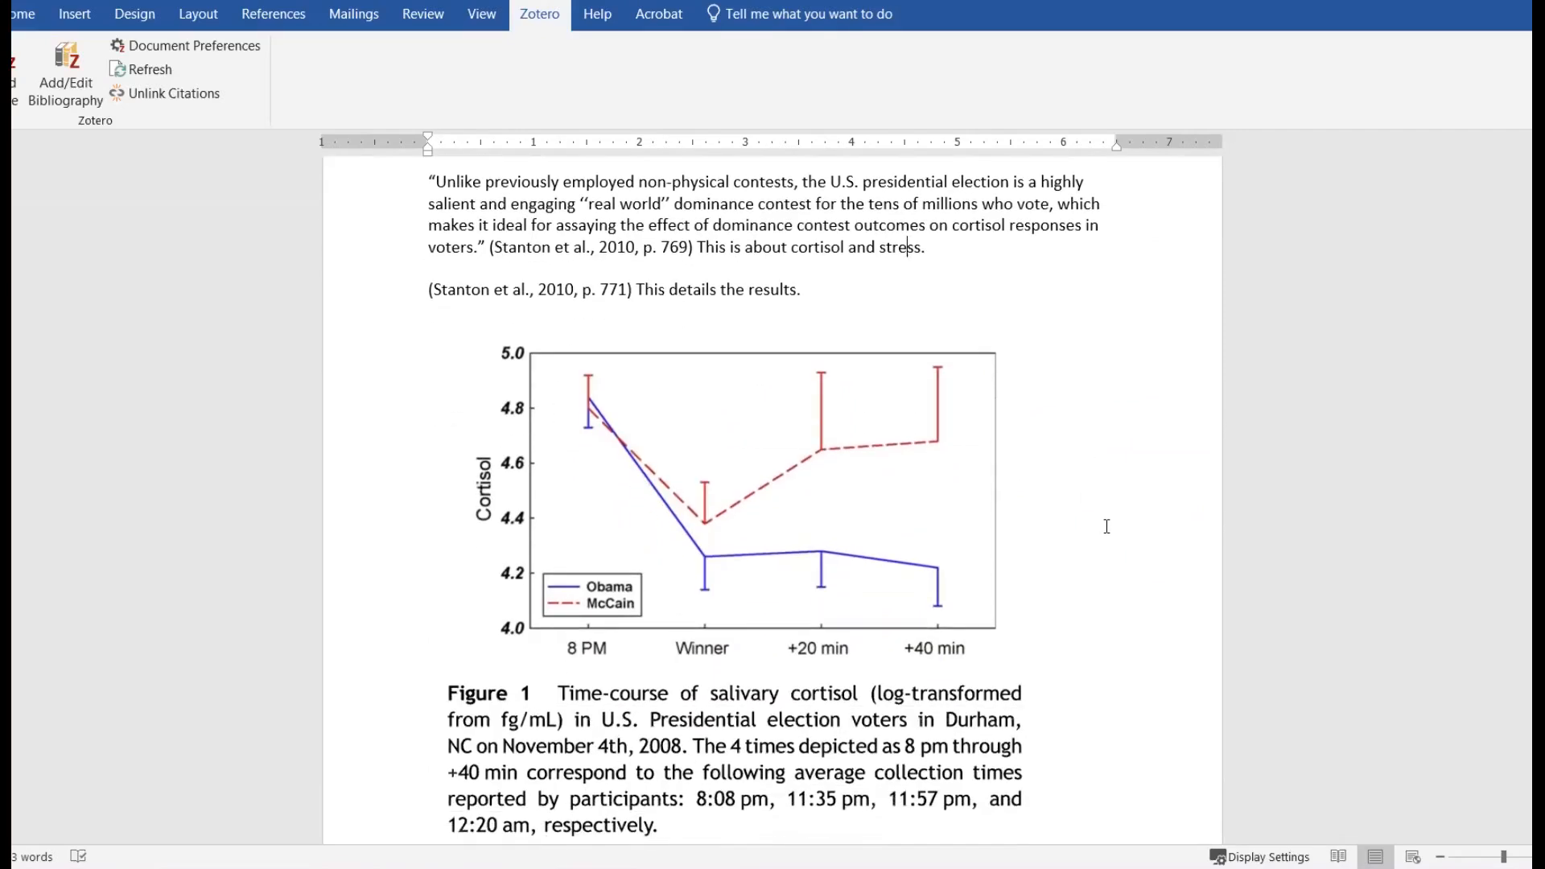
{"action": "scroll", "coordinate": [1107, 528], "scroll_direction": "up", "scroll_amount": 5}
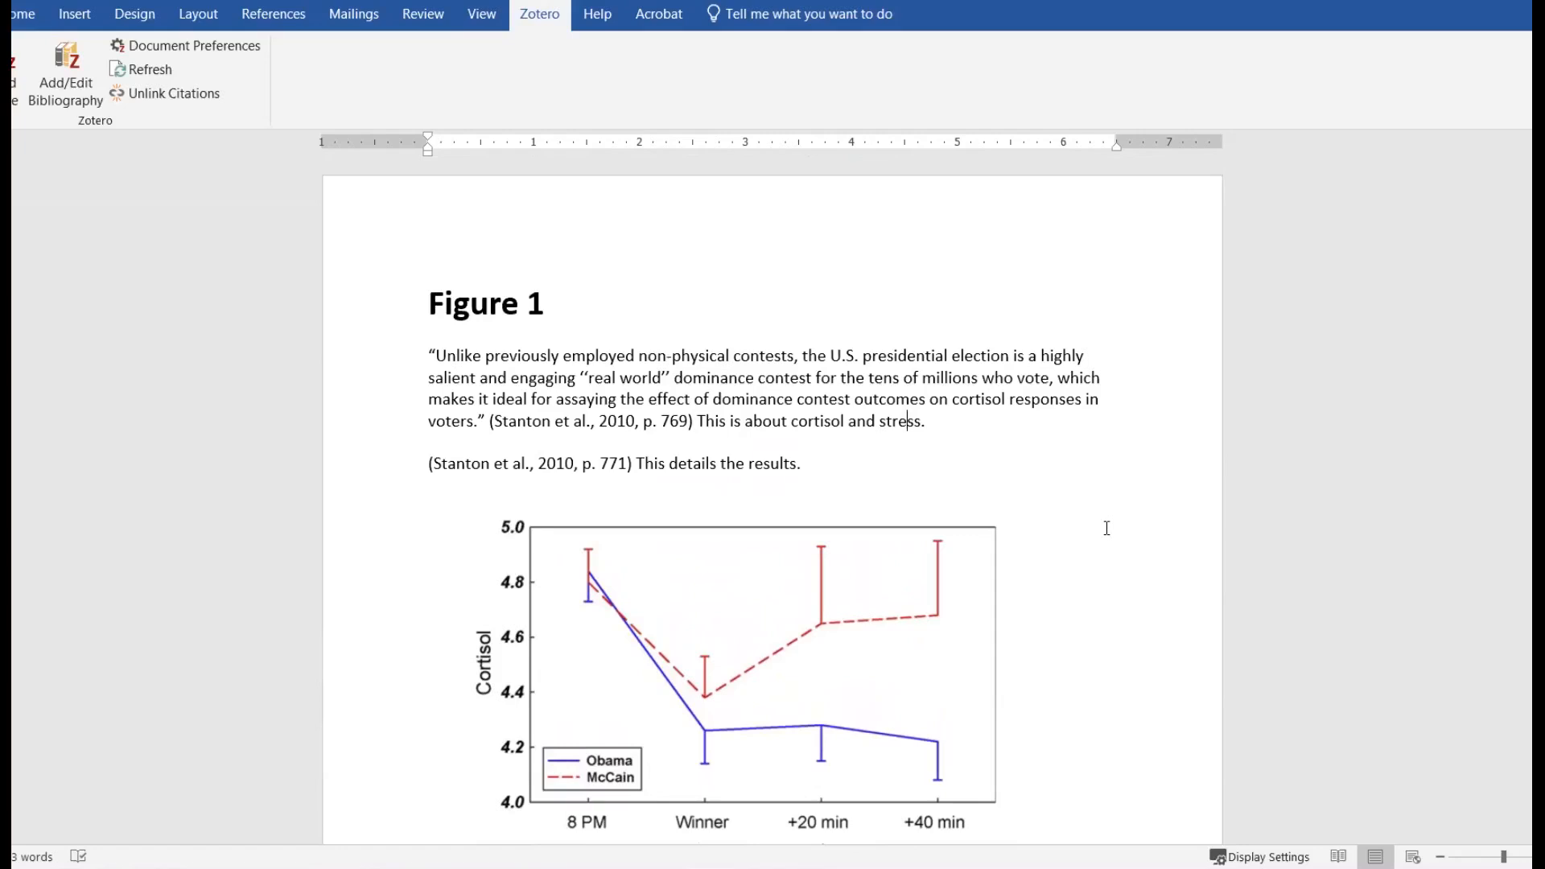